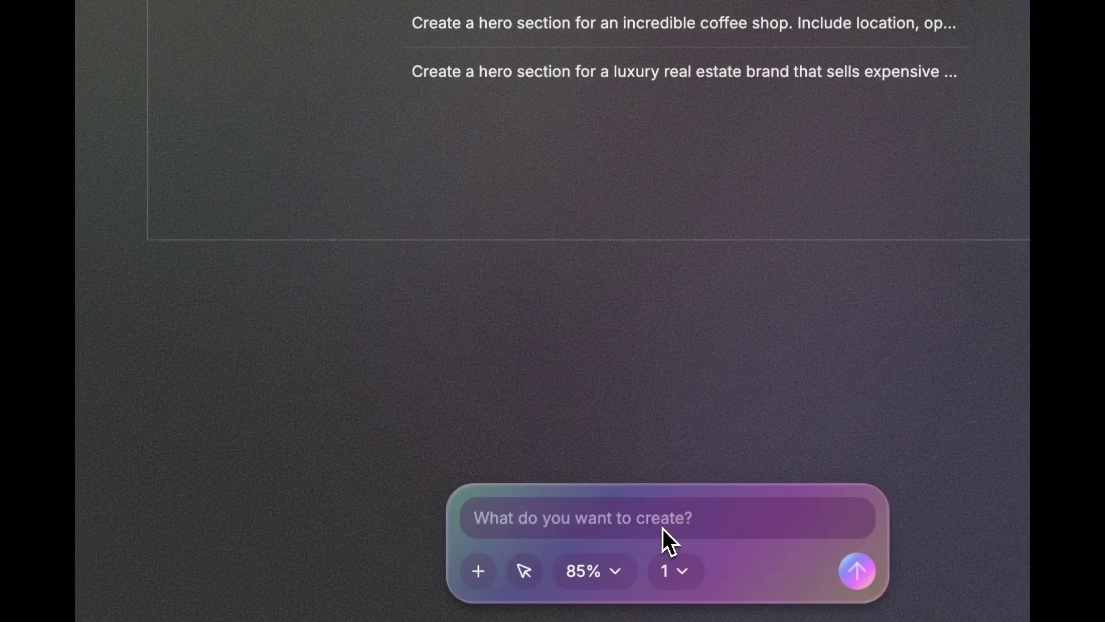
Enter the prompt 'hero section for space company delivering payloads to the orbit' and return the cursor to its start
text(hero section for space company )
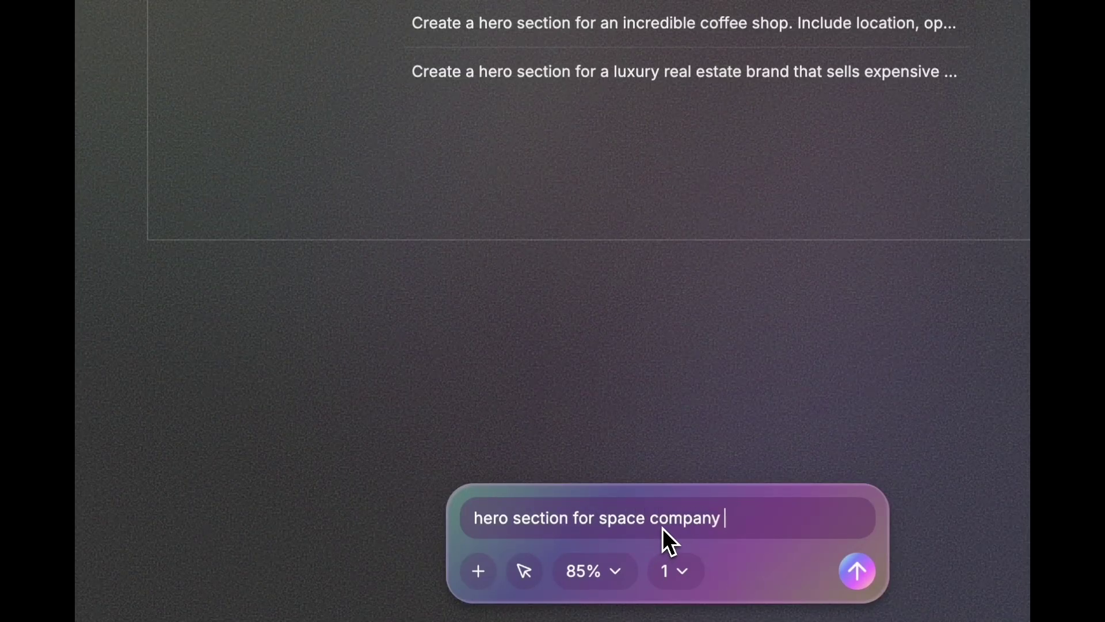
text(delivering payloads to the orbit)
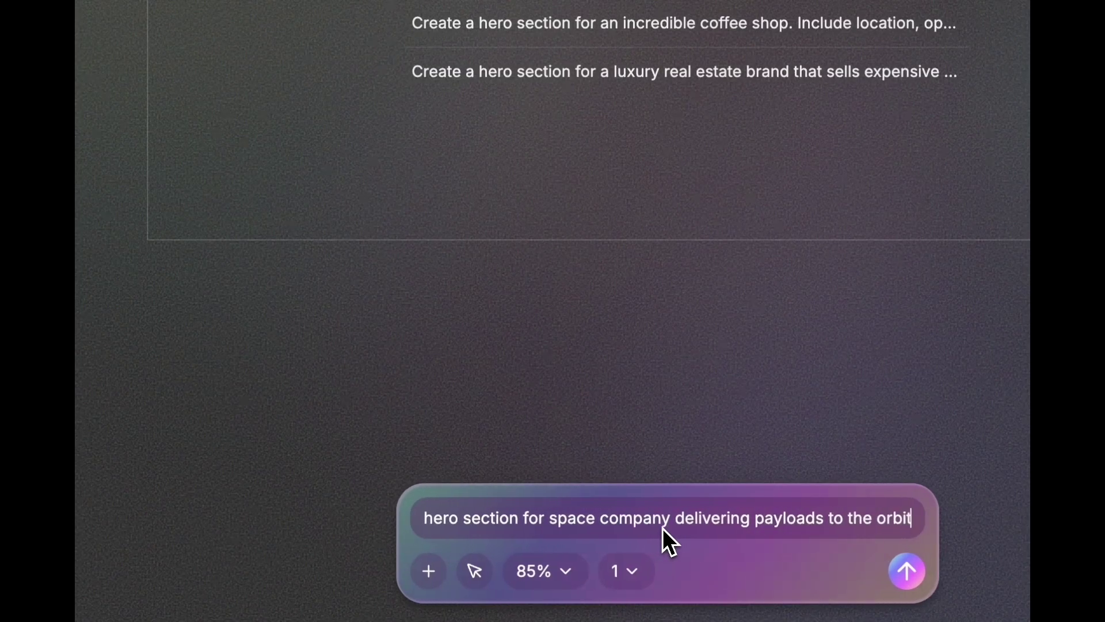
double_click(436, 521)
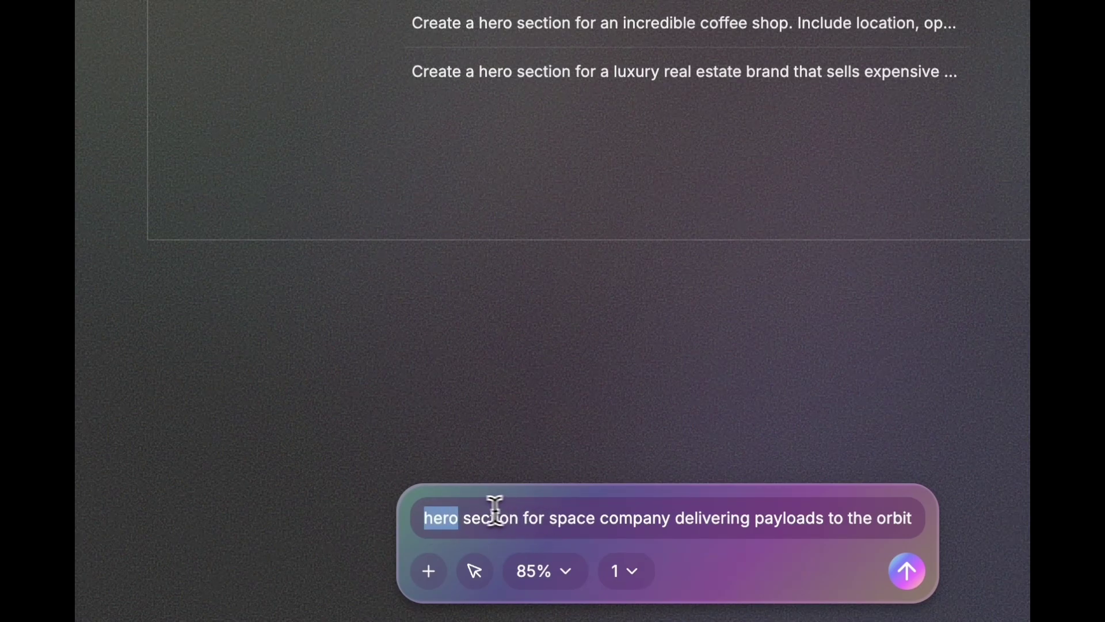
triple_click(471, 514)
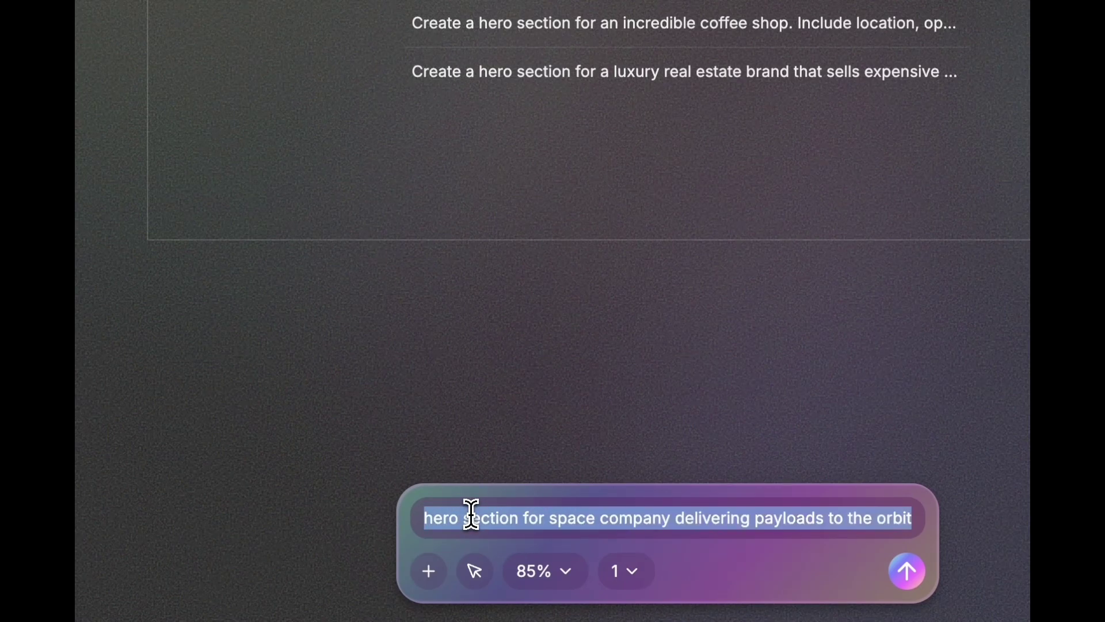
key(Left)
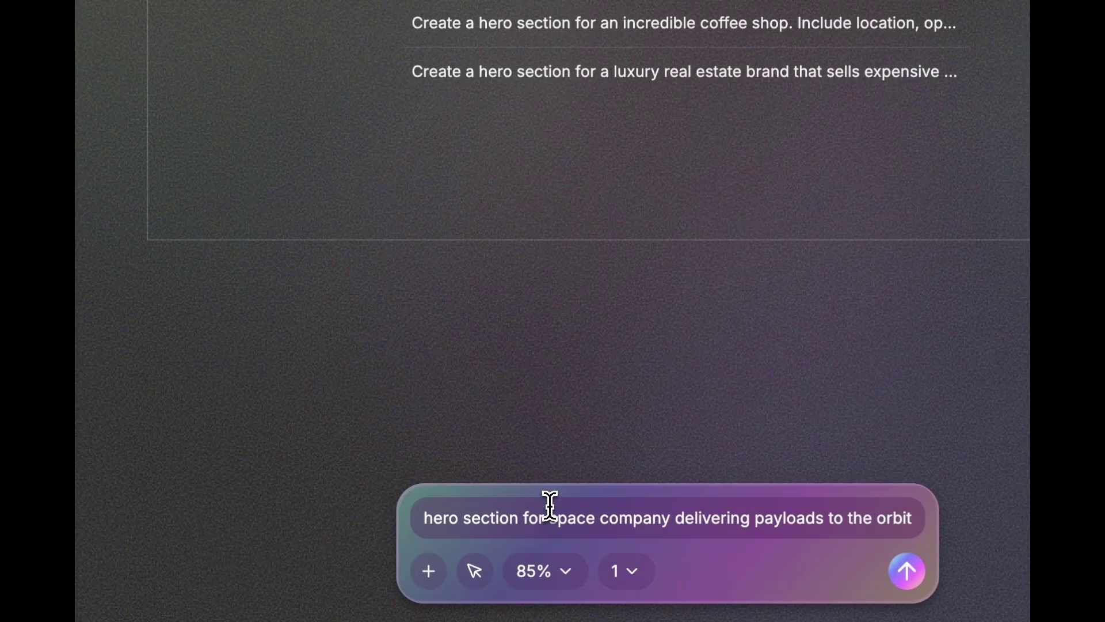
Attach the Vapor bento style with the Bold & Bright colour palette to the prompt
click(429, 571)
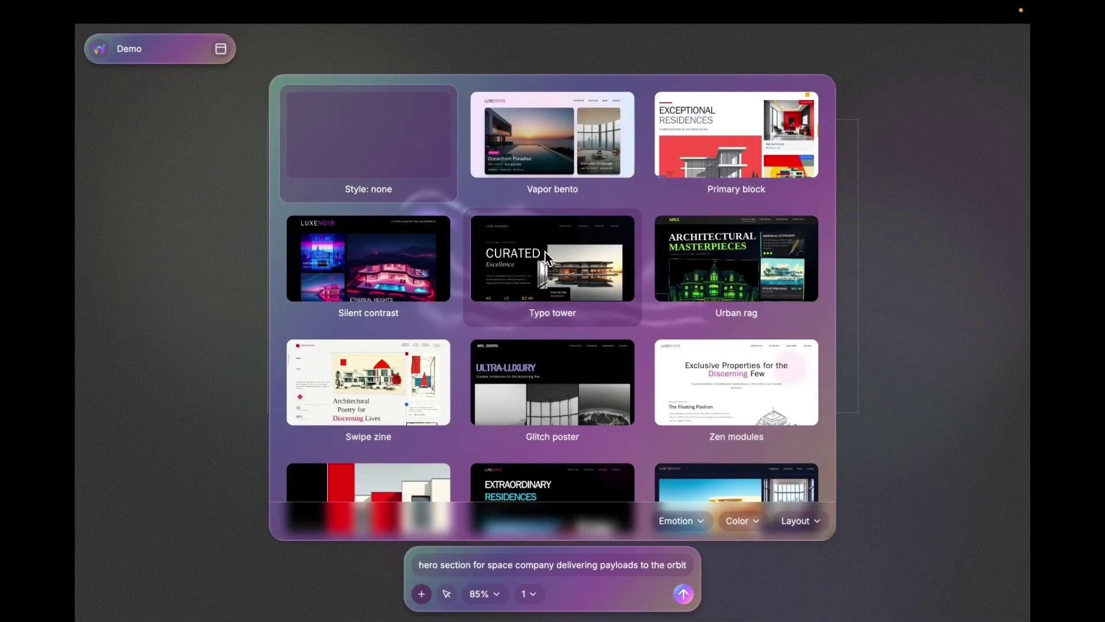
click(577, 138)
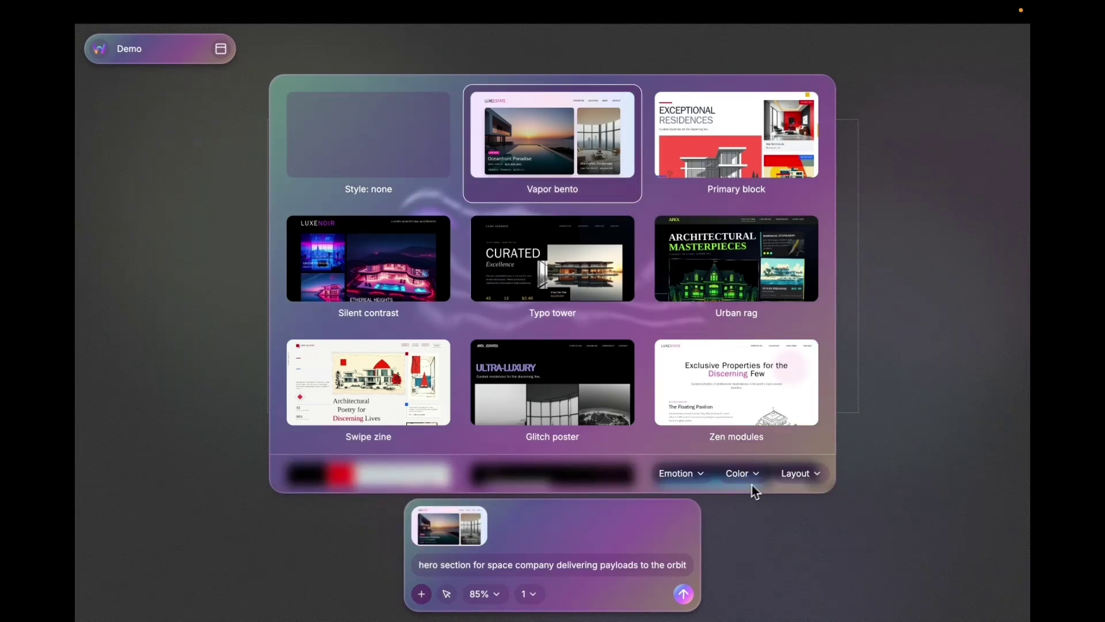
click(755, 480)
scroll(751, 403, down, 3)
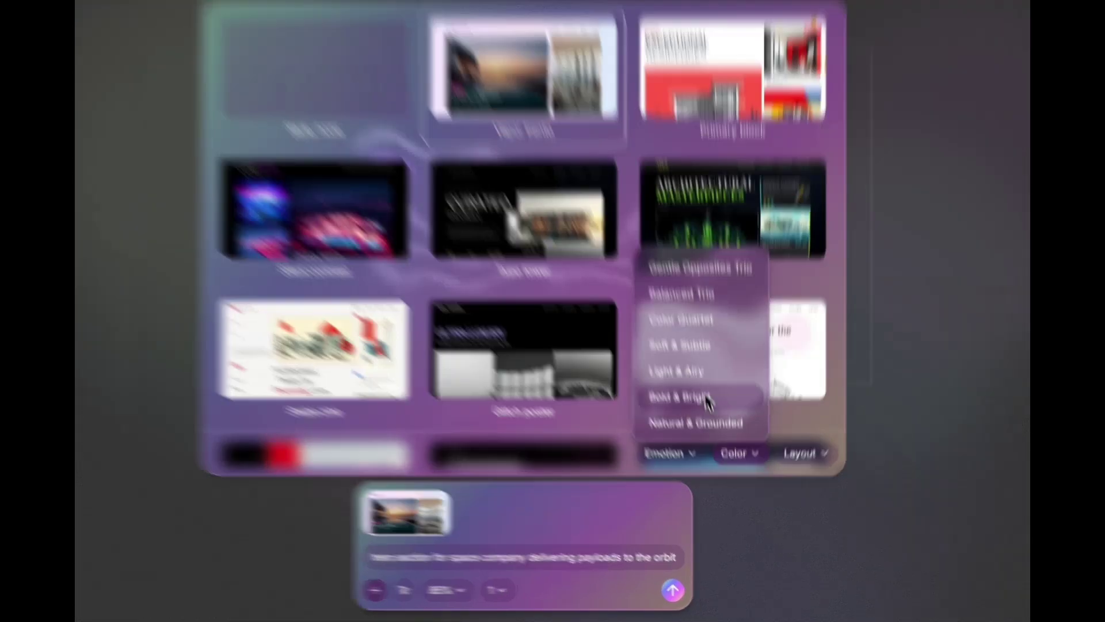
click(691, 424)
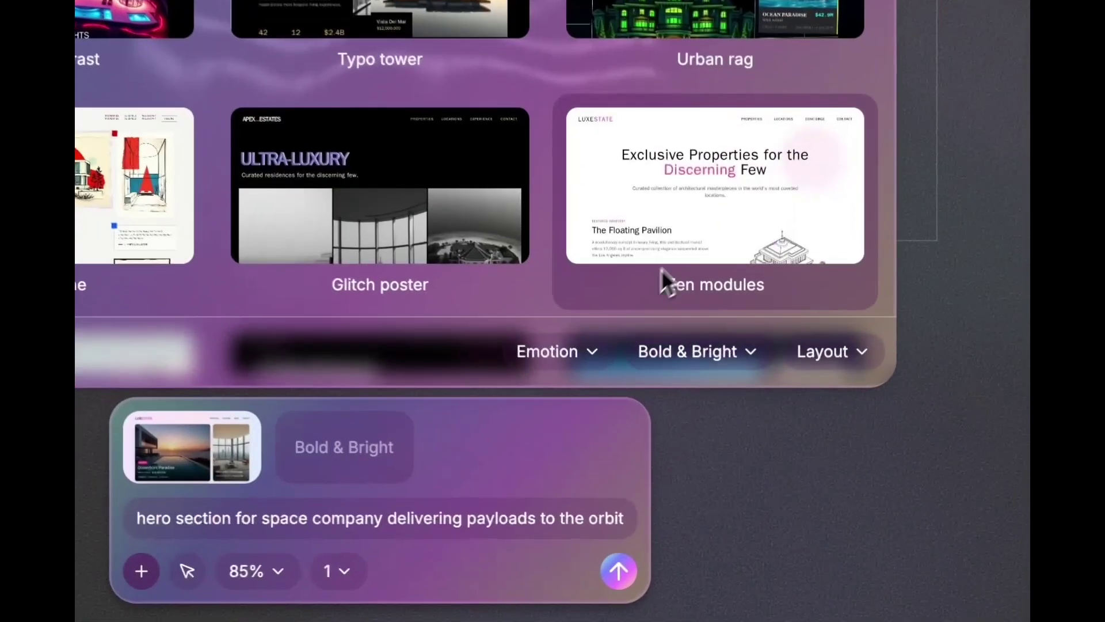
Add the Hope / Aspiration emotion and set generation to 4 variants
click(662, 472)
scroll(640, 132, down, 3)
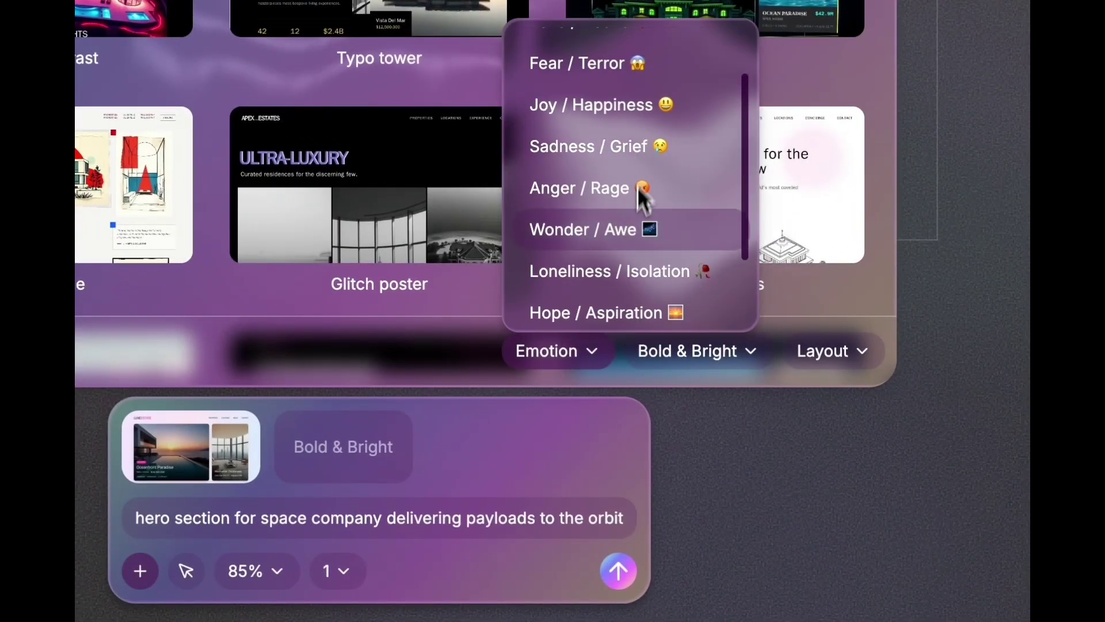
scroll(634, 223, down, 1)
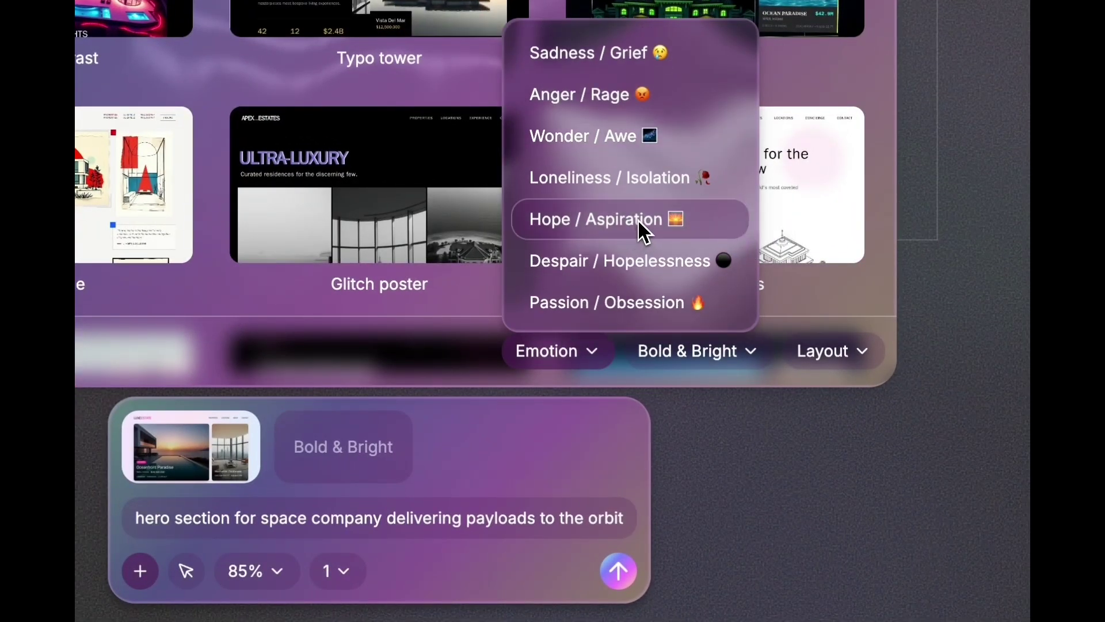
click(638, 220)
click(554, 517)
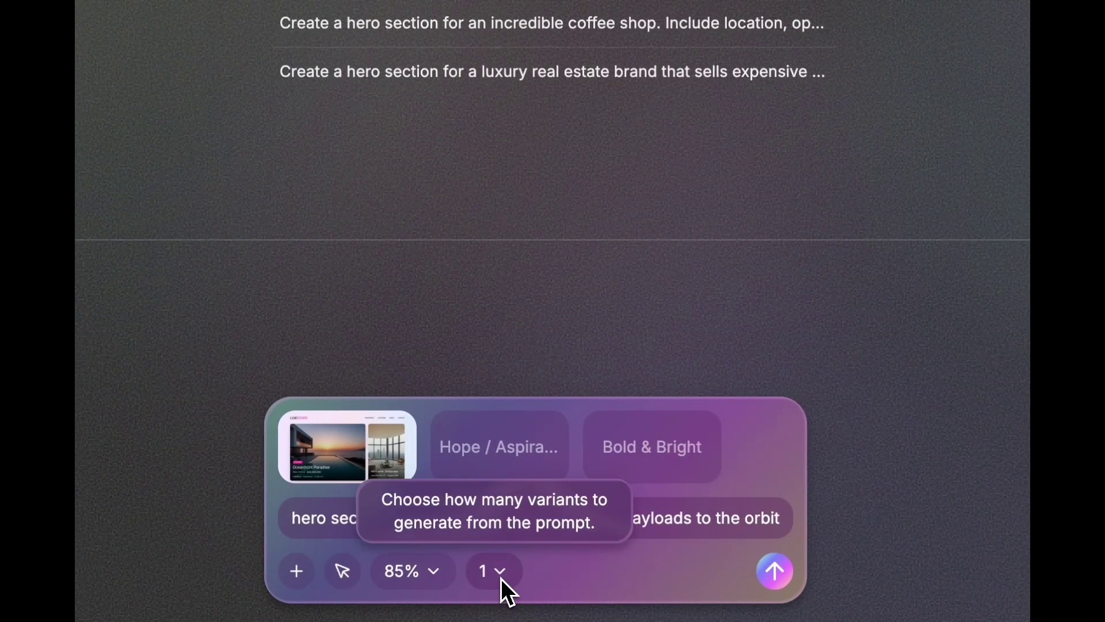
click(502, 578)
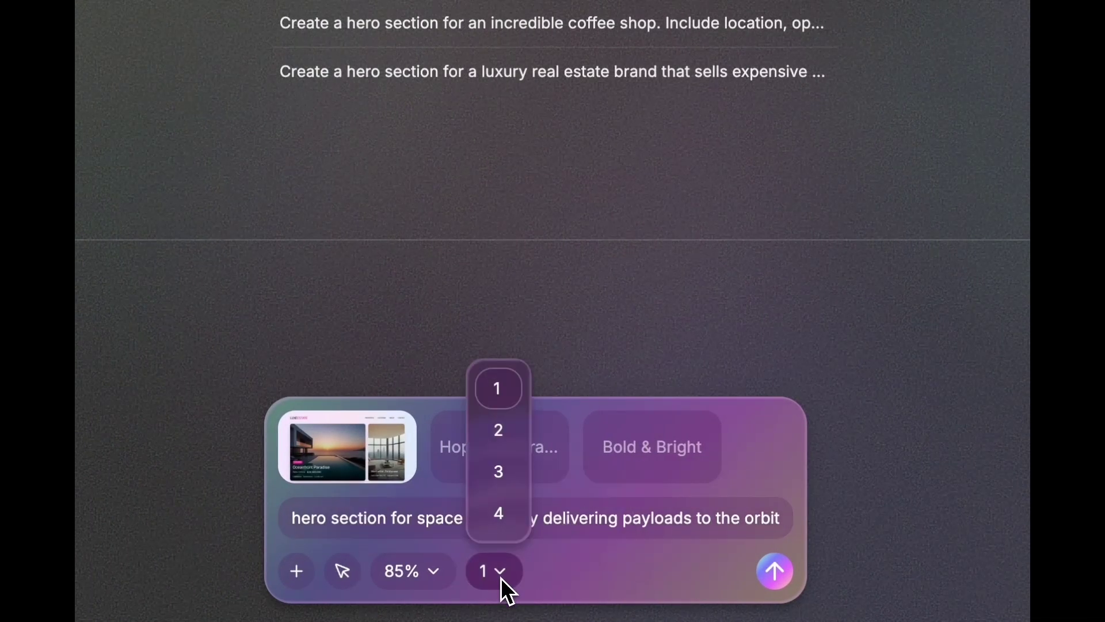
click(500, 513)
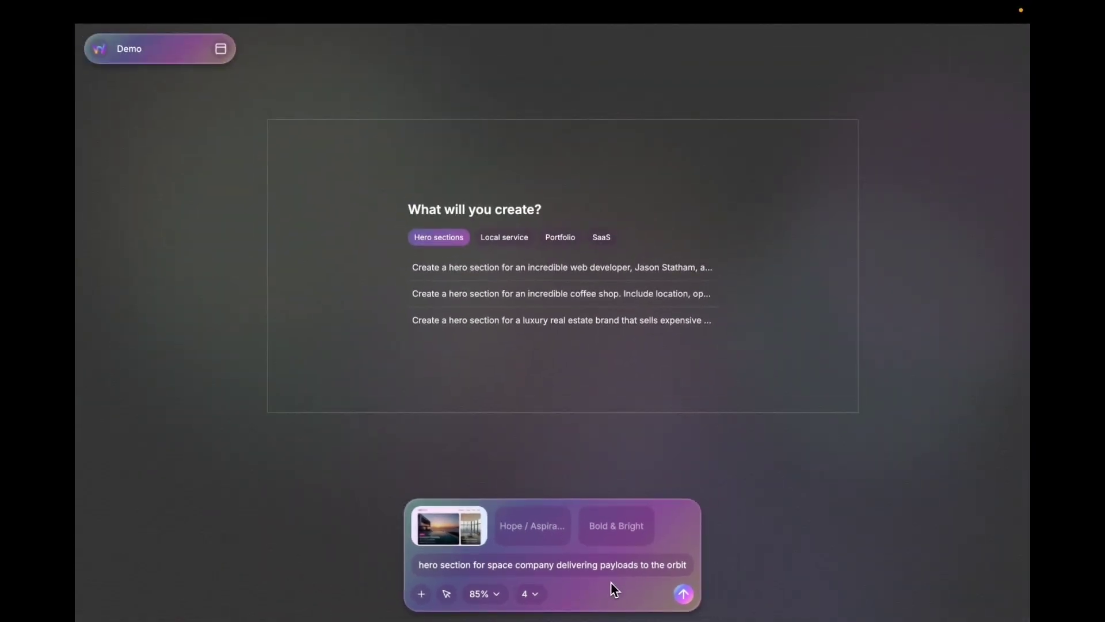
Generate the four hero designs and scroll through the first two
click(685, 596)
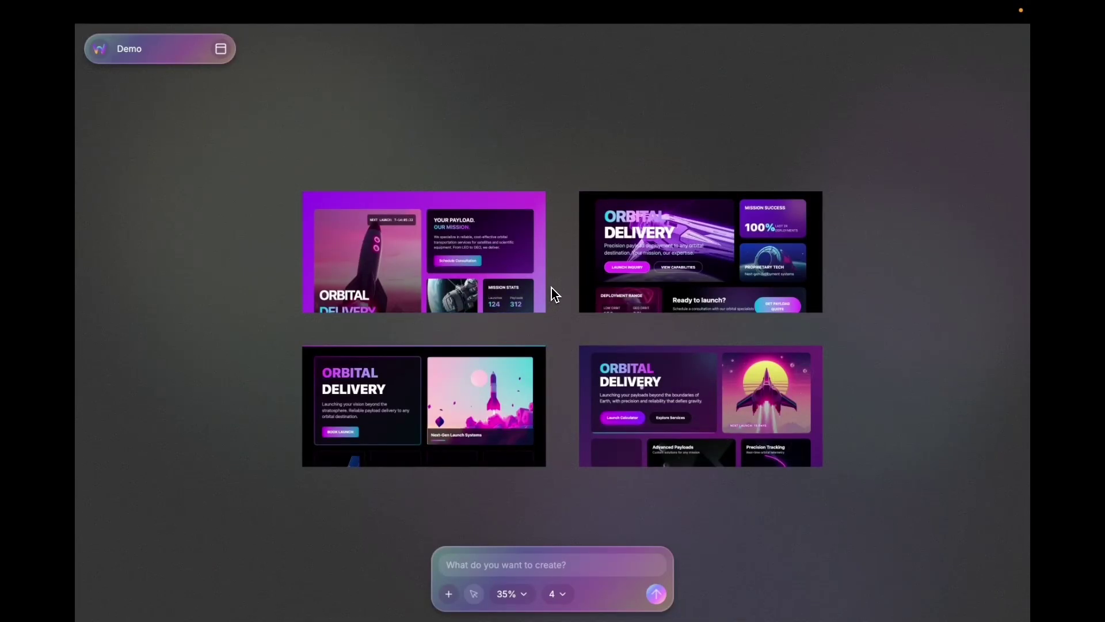
click(552, 288)
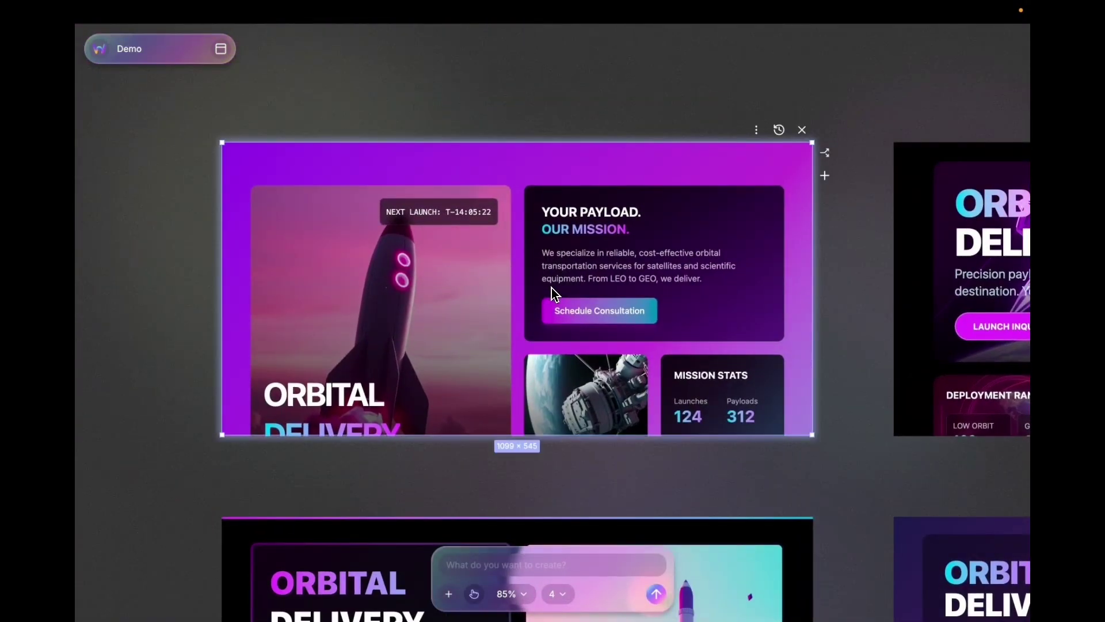
scroll(552, 288, down, 6)
scroll(552, 288, up, 8)
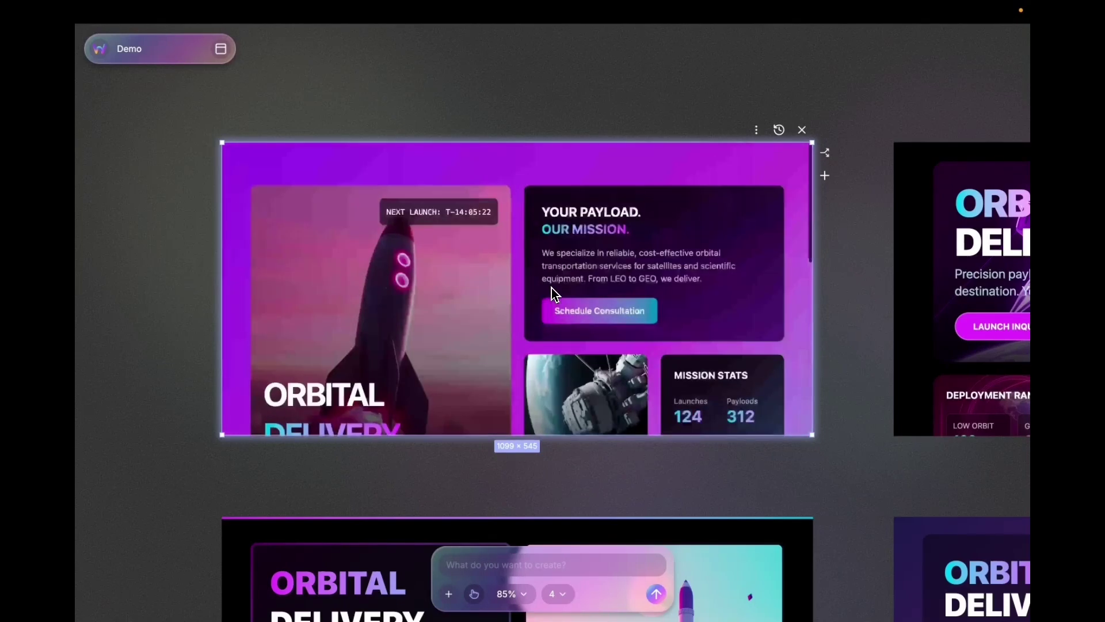
key(Right)
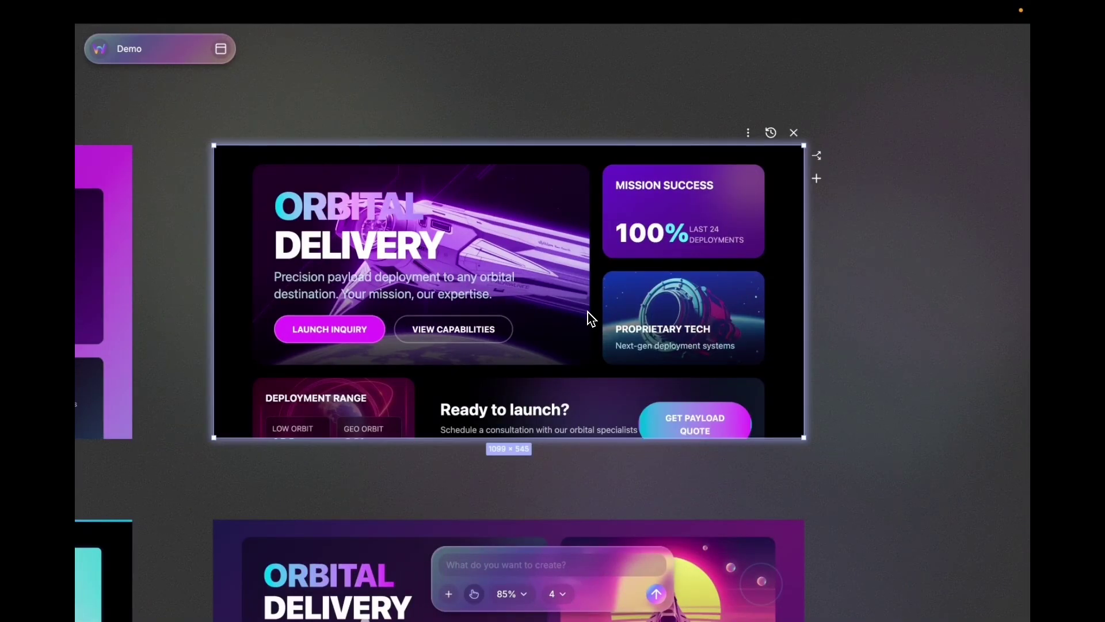
scroll(591, 318, down, 2)
scroll(583, 343, up, 2)
Inspect the rocket design's stats cards up close, then zoom out to all four designs
scroll(512, 488, left, 10)
scroll(512, 488, down, 6)
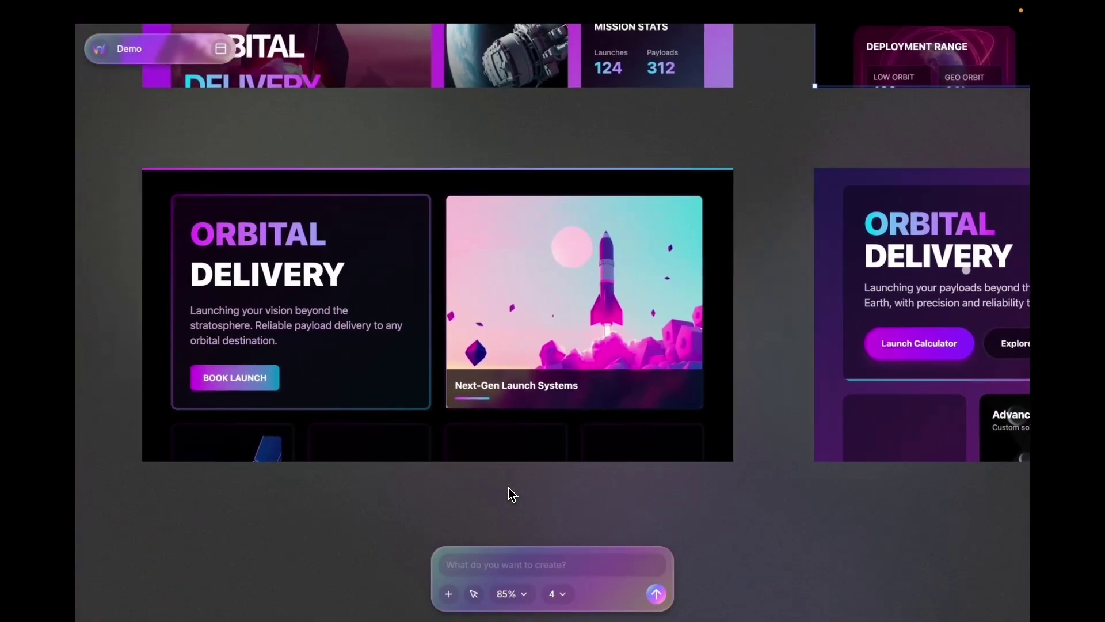
scroll(513, 494, left, 2)
click(538, 420)
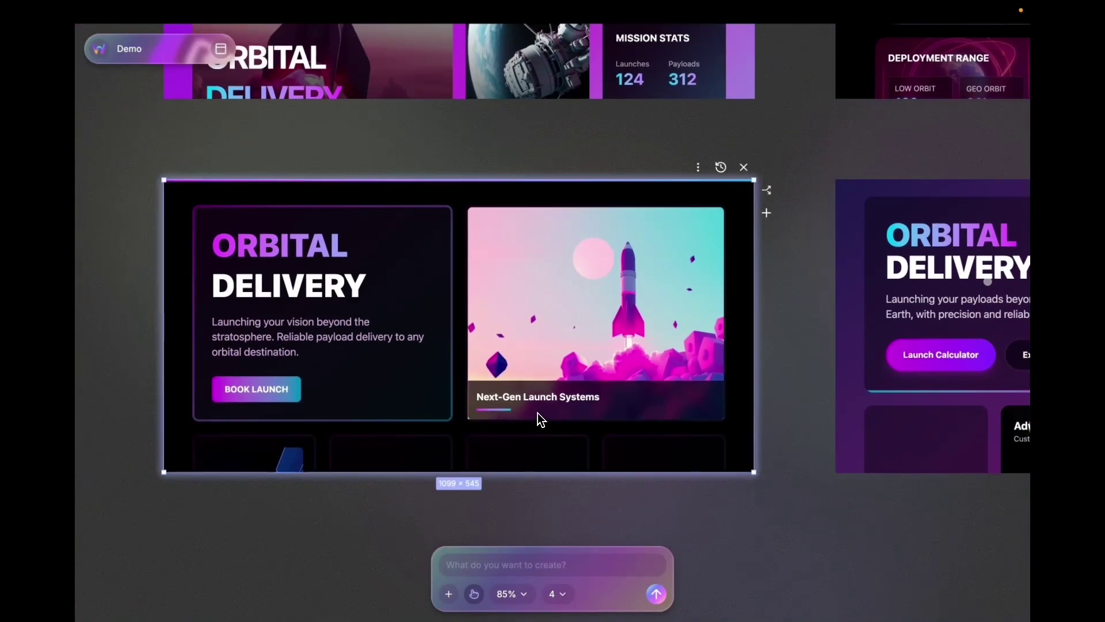
scroll(538, 419, down, 4)
scroll(537, 419, left, 5)
scroll(647, 506, right, 2)
key(ctrl+equal)
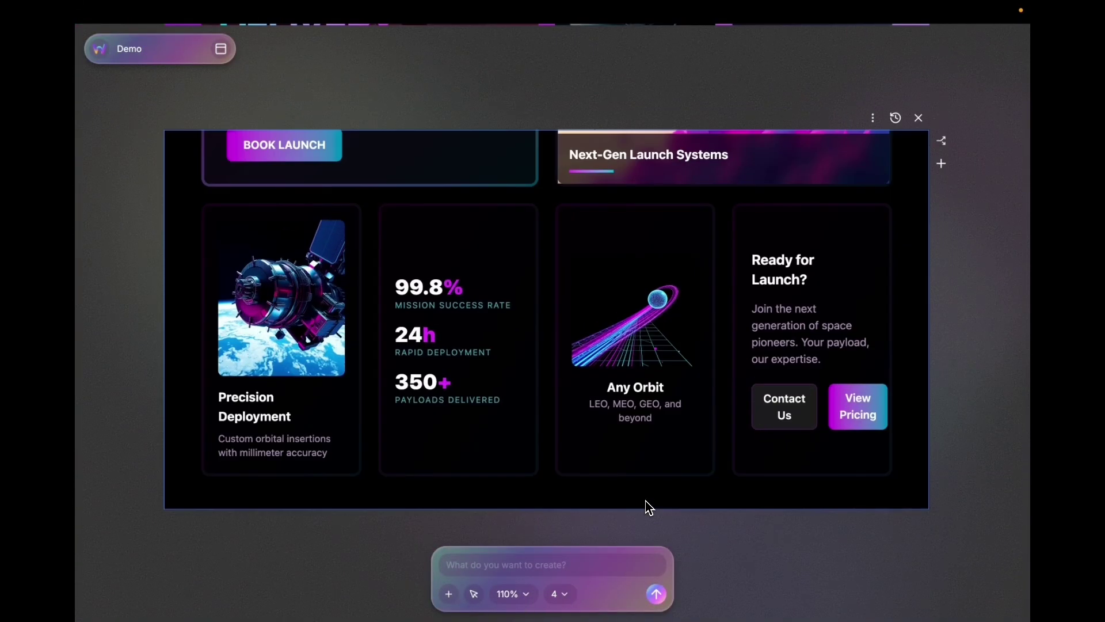
key(ctrl+minus)
key(ctrl+minus)
key(ctrl+minus)
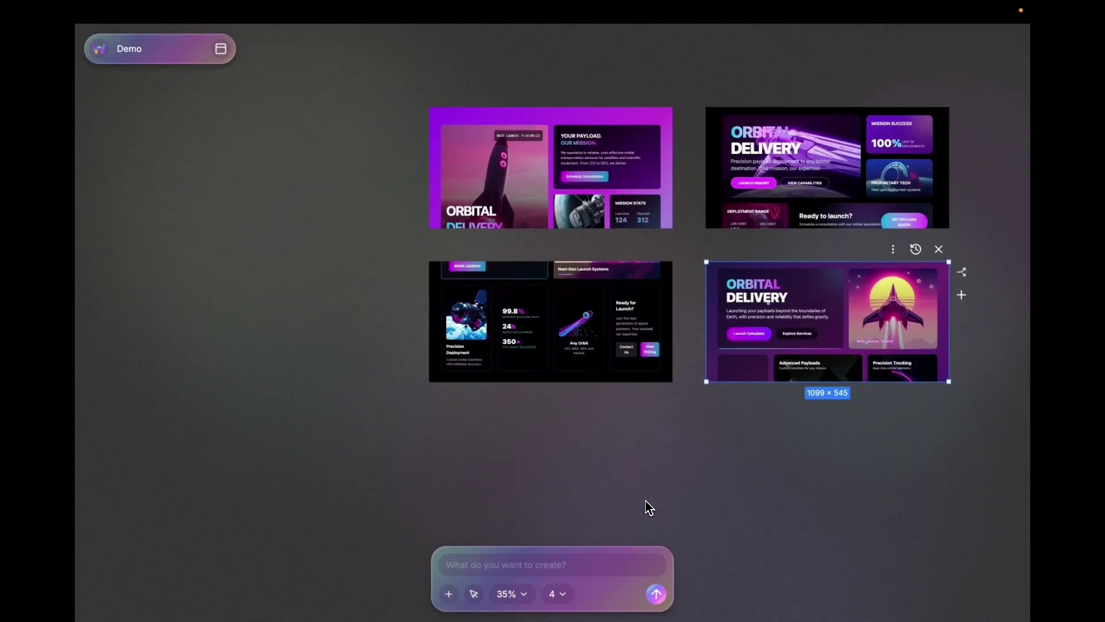
scroll(650, 508, right, 2)
scroll(649, 508, down, 1)
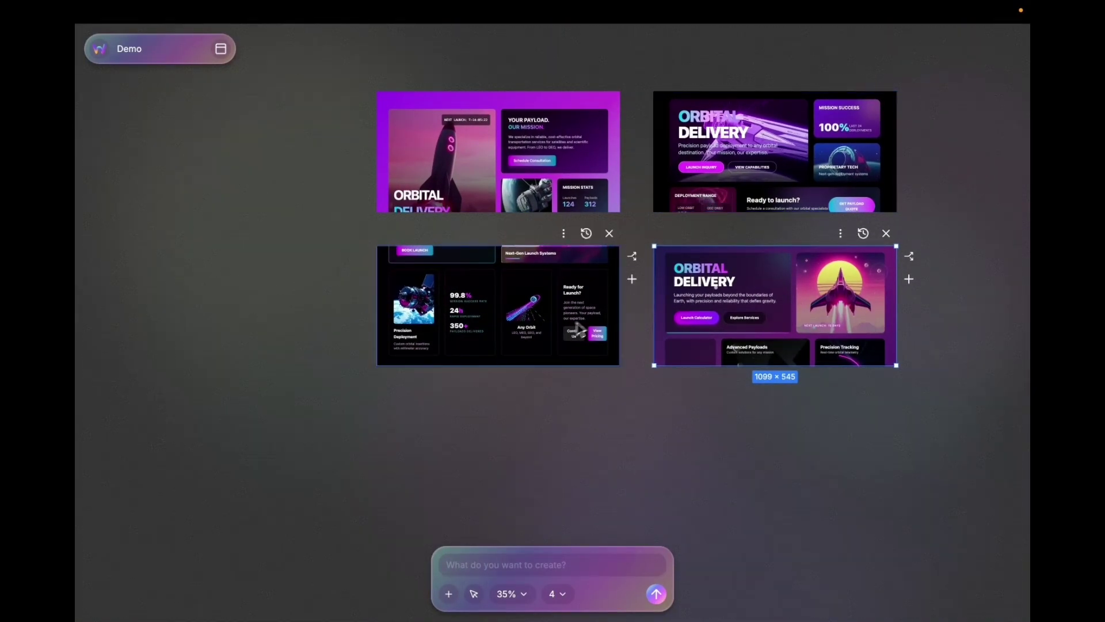
scroll(632, 409, right, 2)
scroll(632, 410, up, 1)
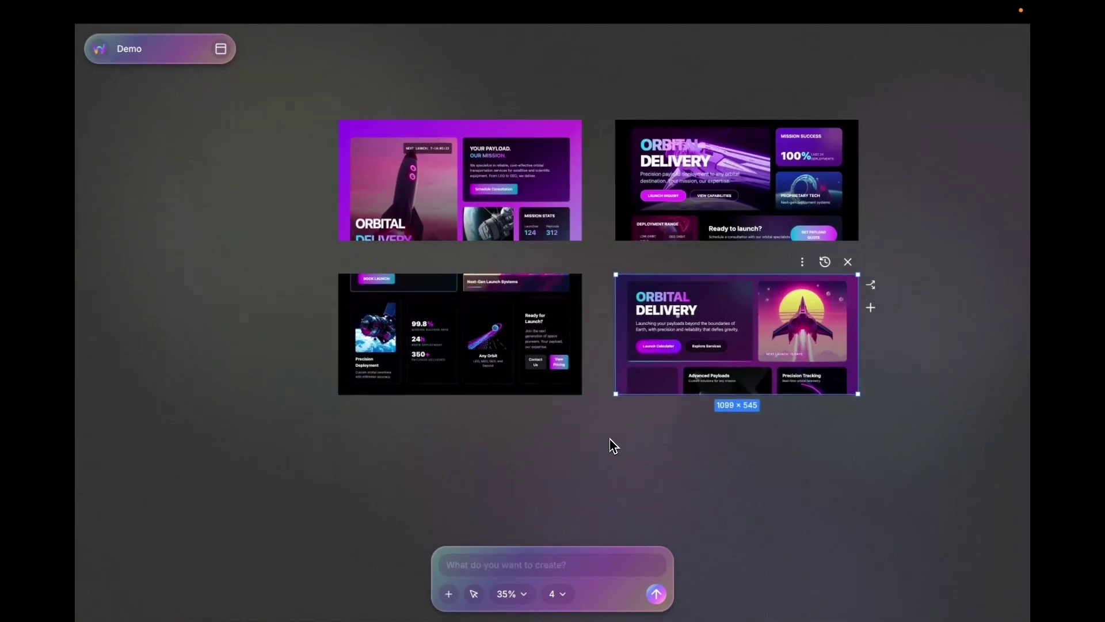
Write the prompt 'hero section for a space company delivering payload to the orbit, realistic imagery, real company like spacex'
click(507, 563)
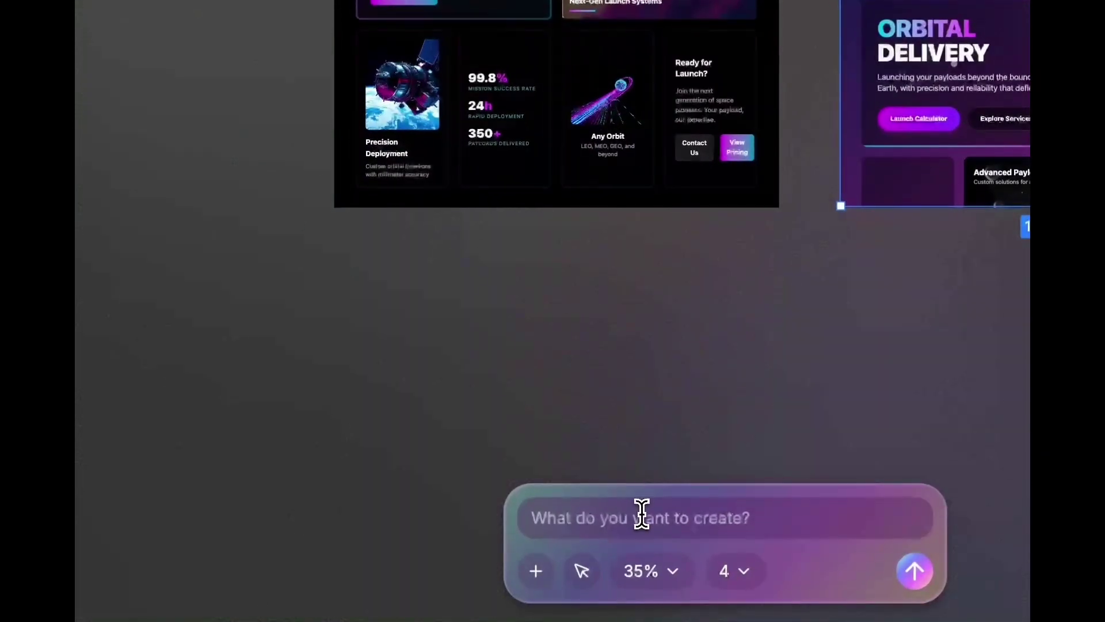
text(hero sec)
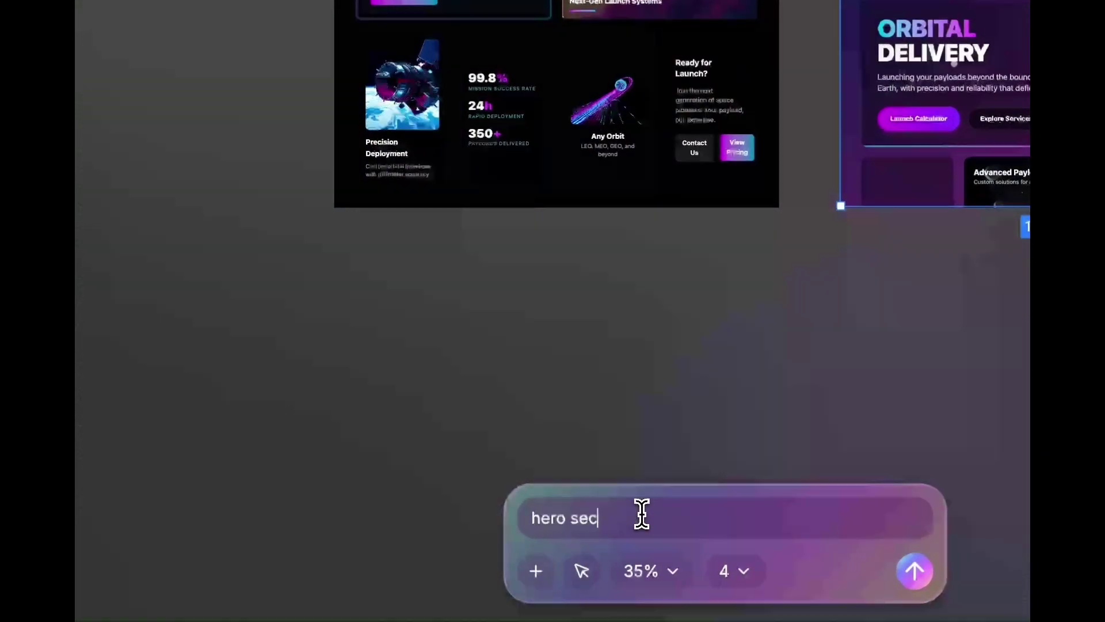
text(tion for a space company delivering payload)
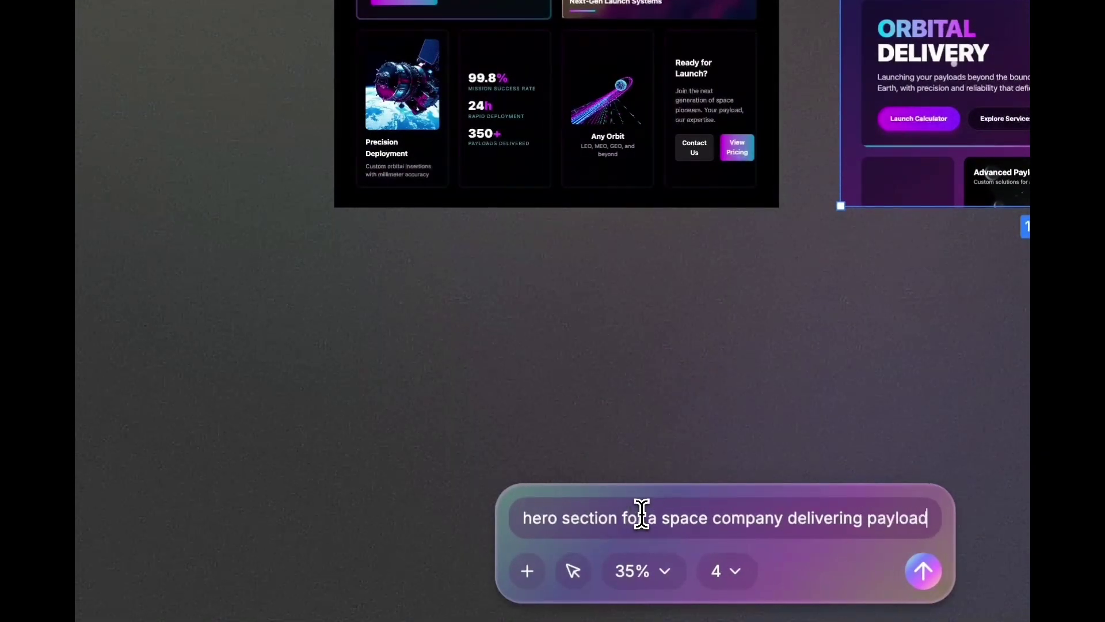
text( to the orbit,)
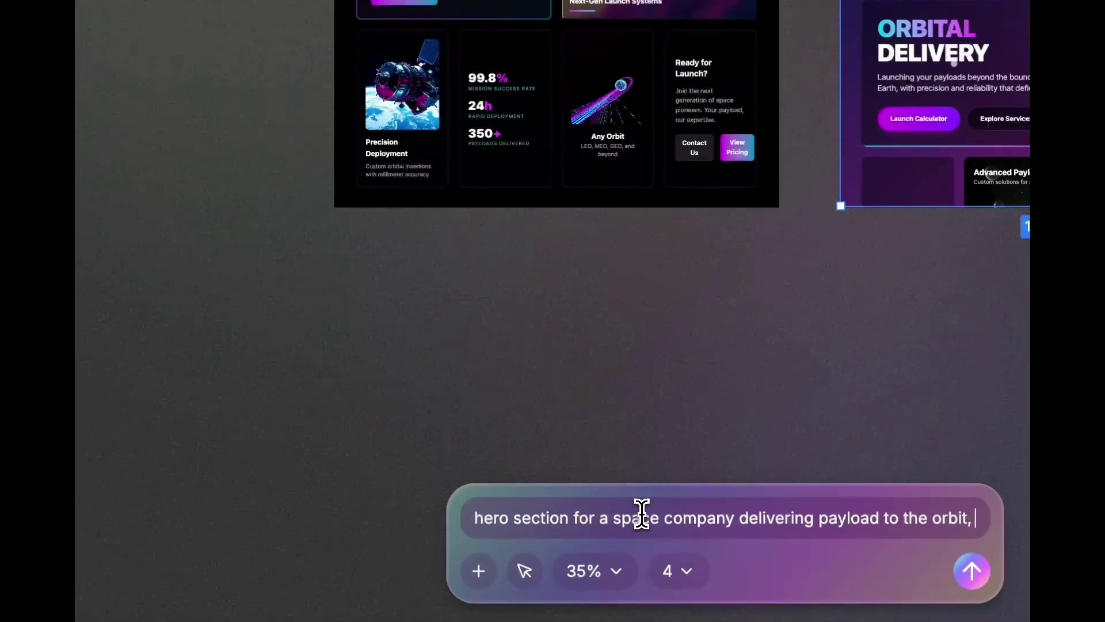
text(realisti)
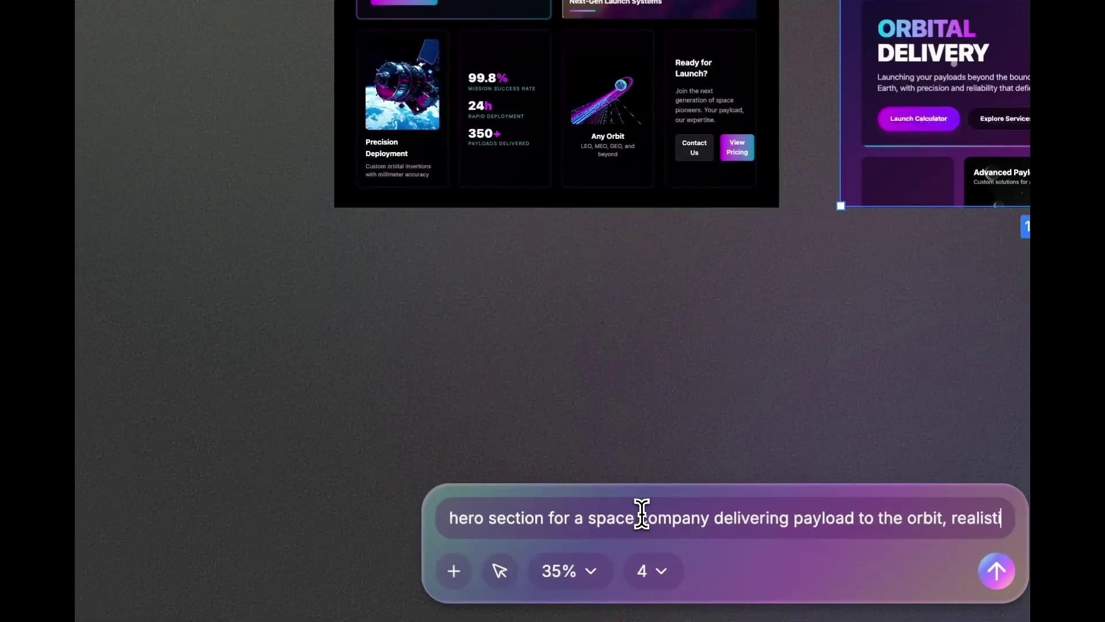
text(c imagery, real company like spacex)
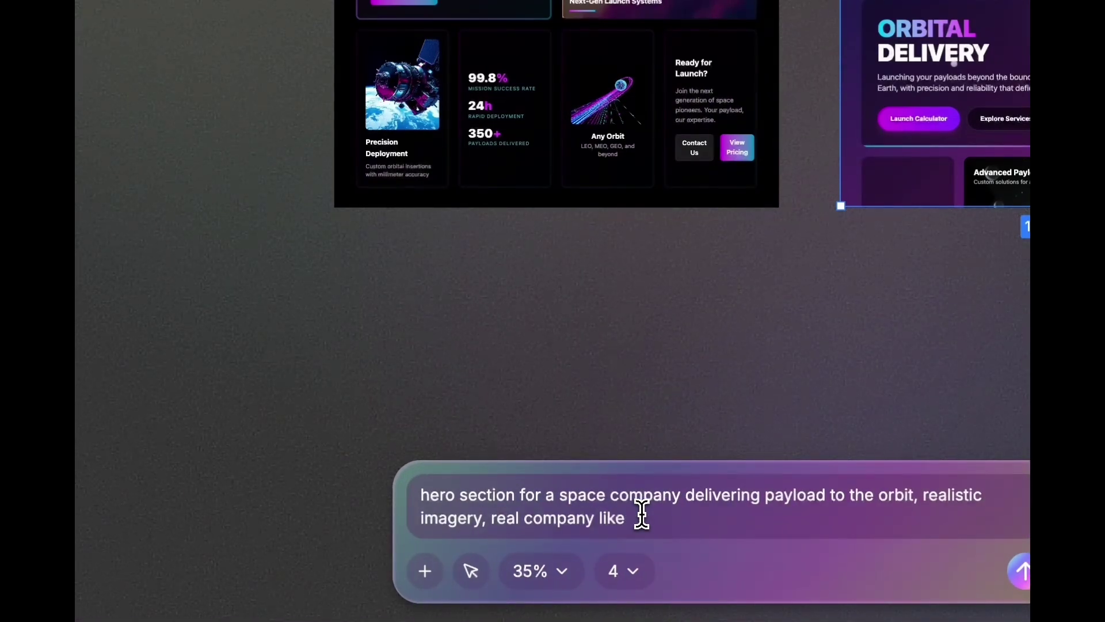
Attach the Apocalyptic brutalism style and Hope / Aspiration emotion, then close the gallery
click(425, 570)
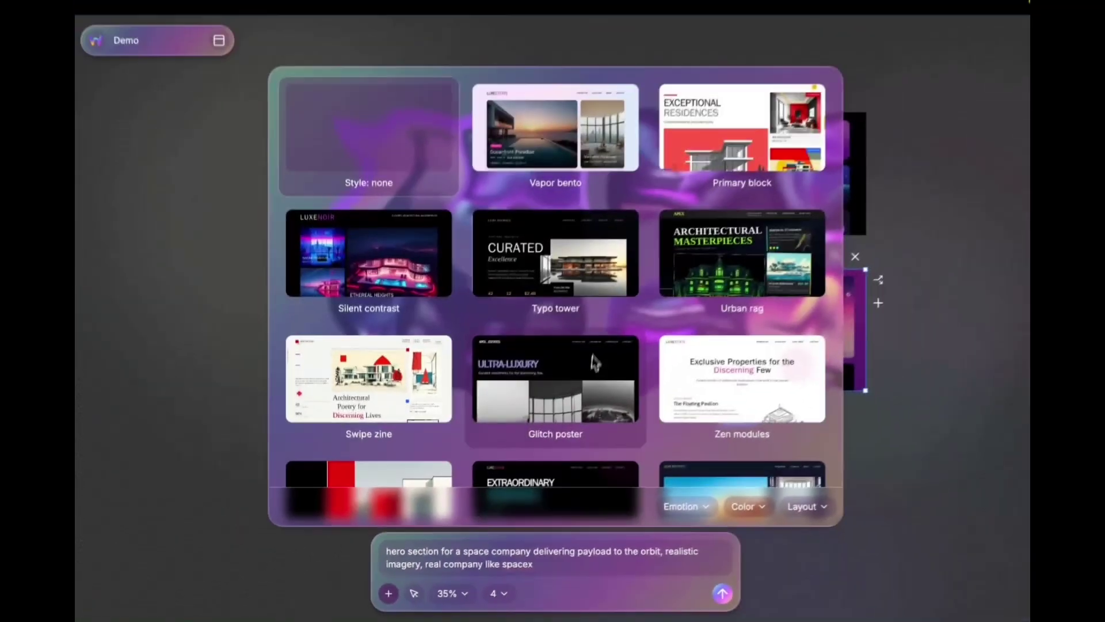
scroll(816, 120, down, 5)
scroll(601, 351, down, 8)
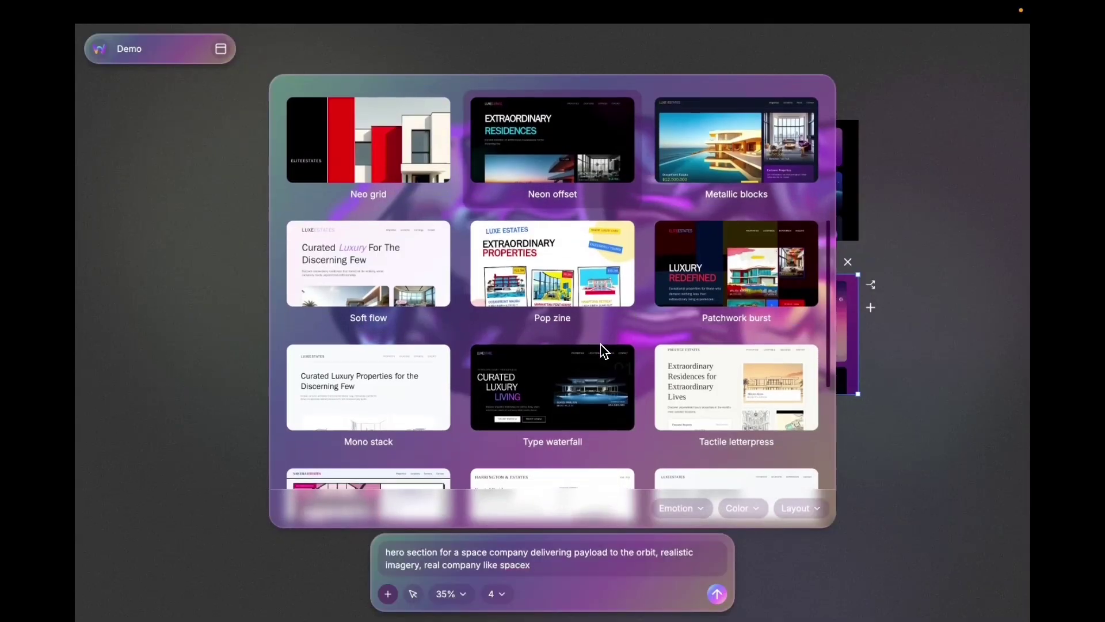
scroll(601, 351, down, 4)
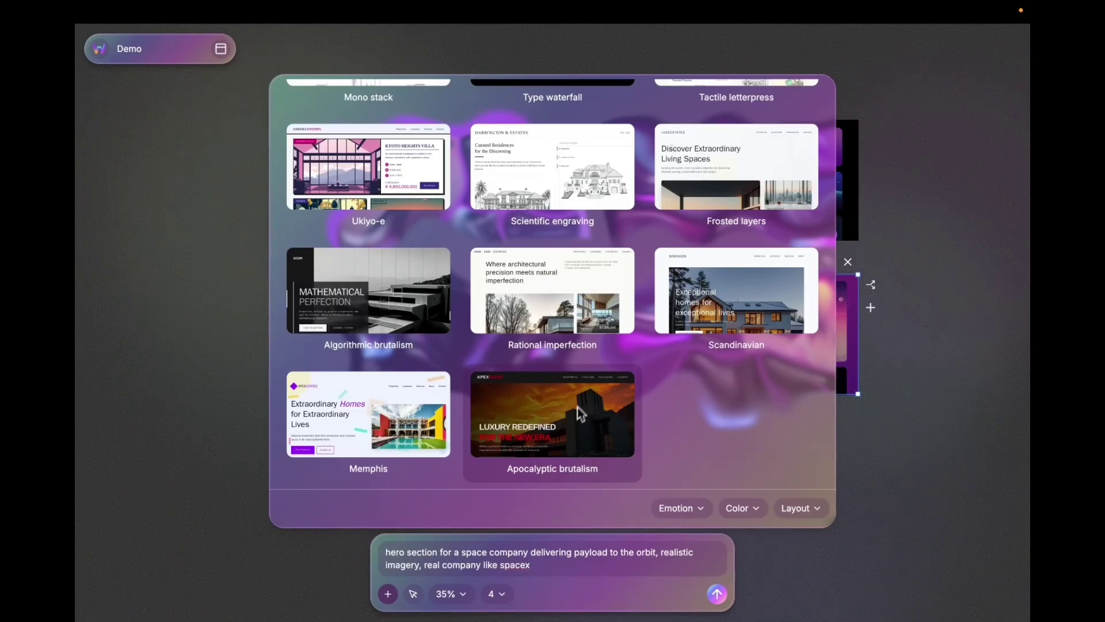
click(580, 407)
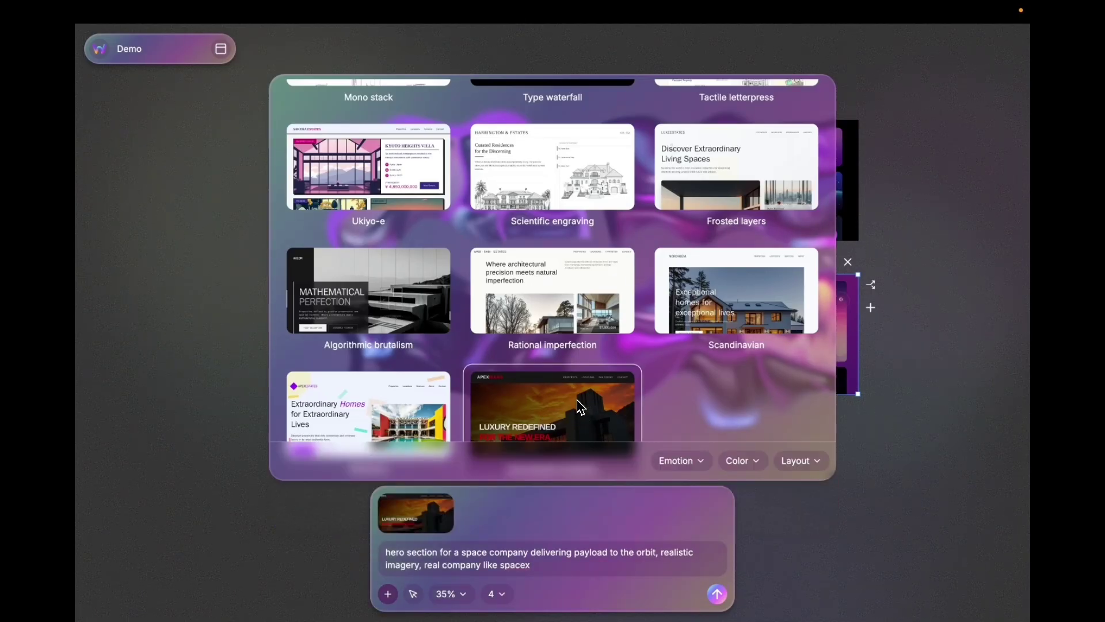
click(698, 462)
scroll(734, 394, down, 3)
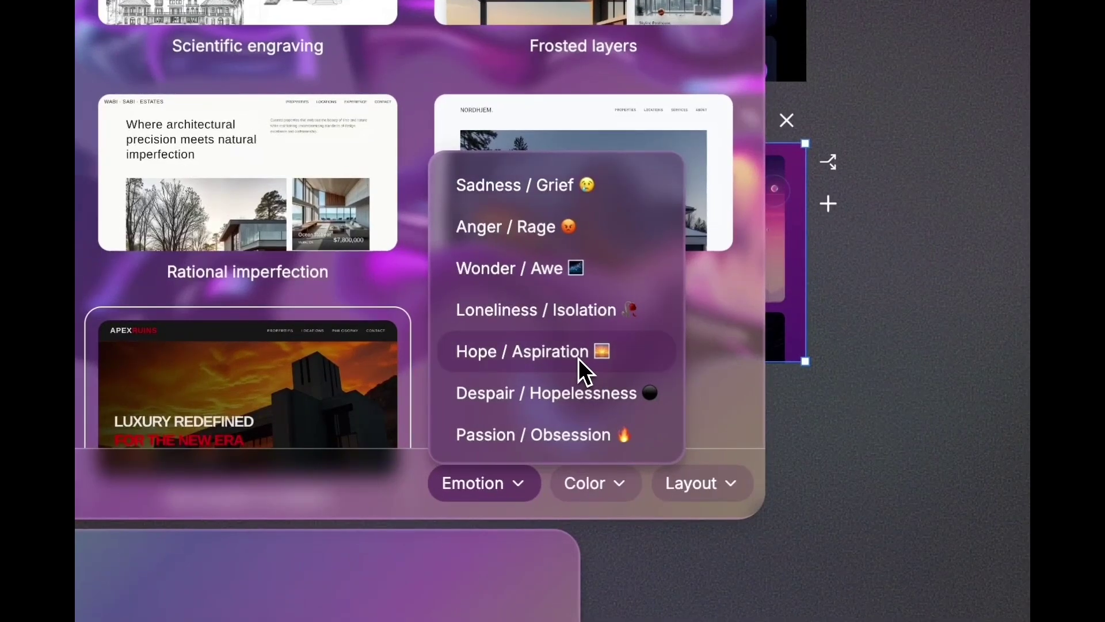
click(579, 351)
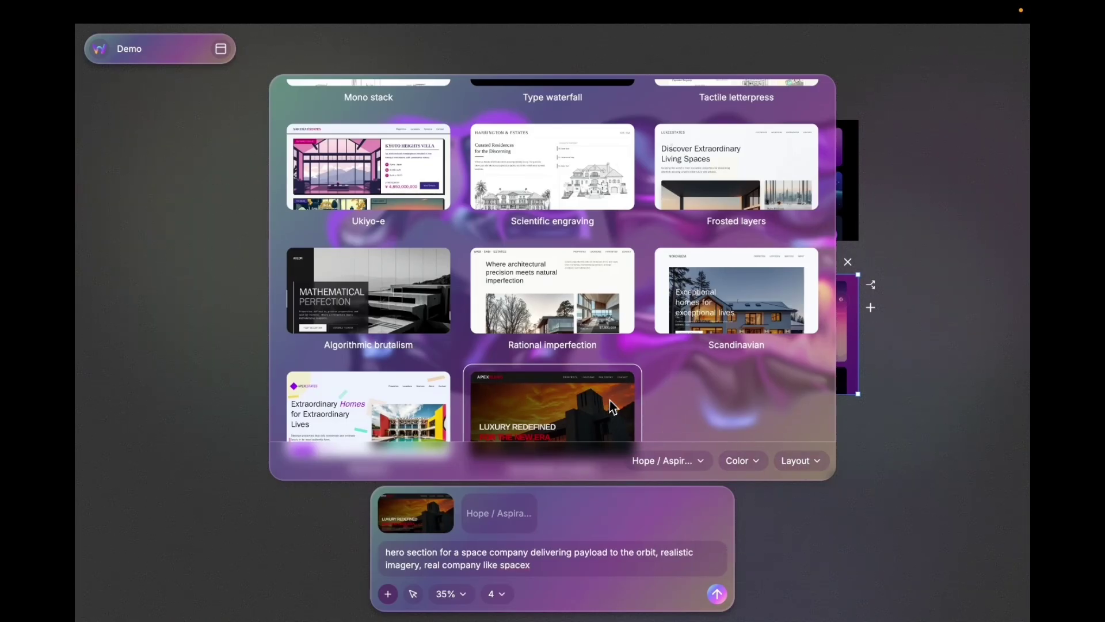
scroll(597, 407, down, 1)
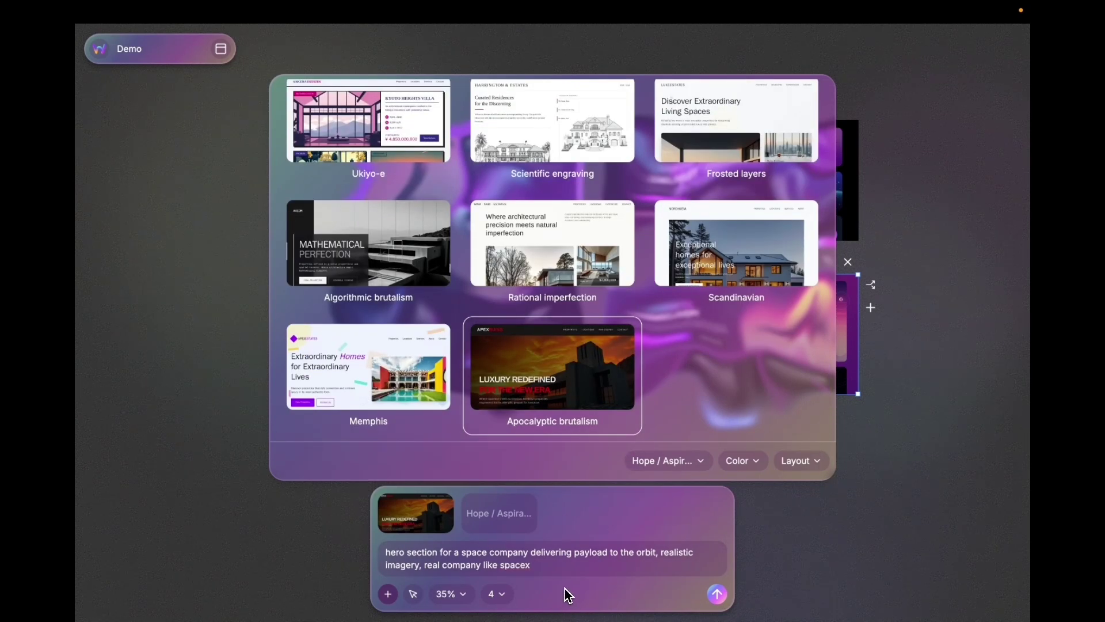
click(575, 548)
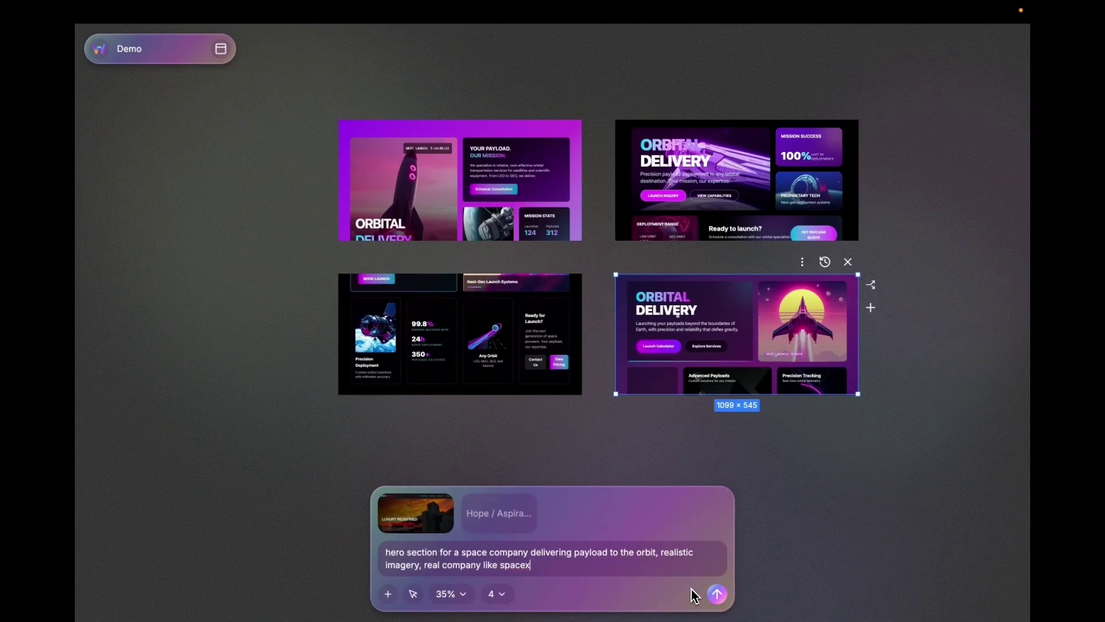
Generate four brutalist hero variants and scroll through the Brutal Precision design
click(871, 308)
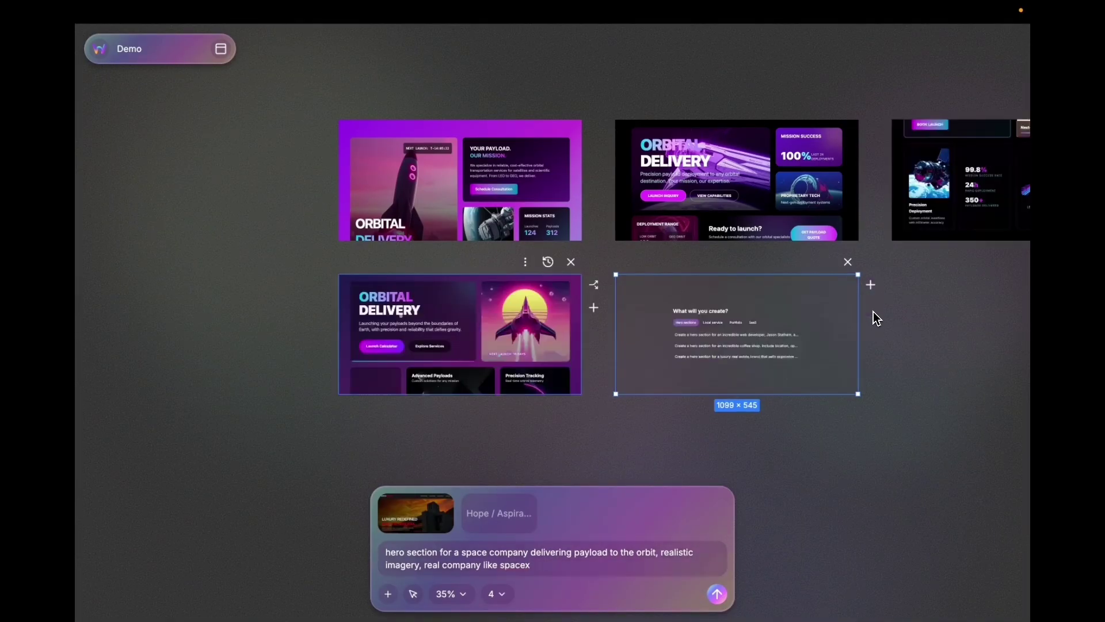
click(717, 594)
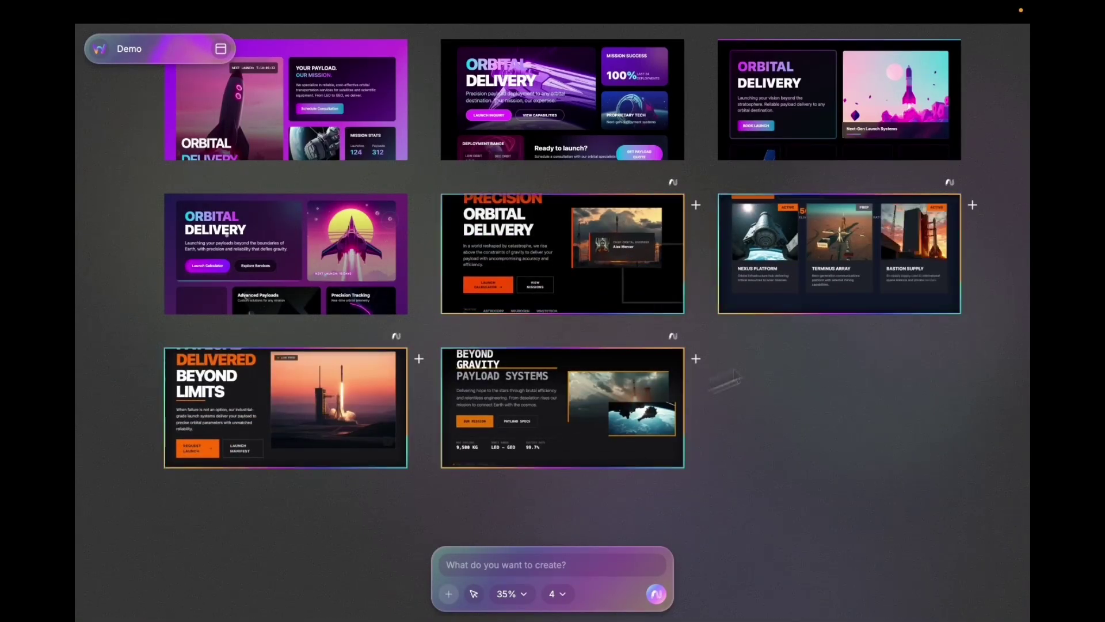
click(680, 271)
scroll(571, 305, down, 1)
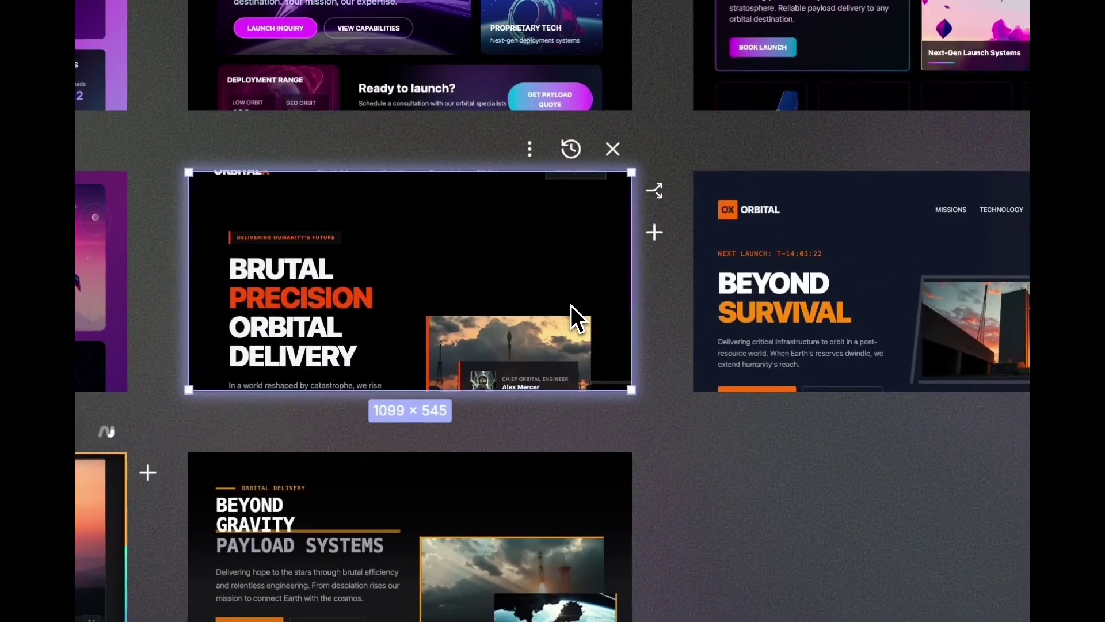
scroll(571, 305, down, 2)
scroll(573, 316, up, 1)
scroll(561, 322, down, 2)
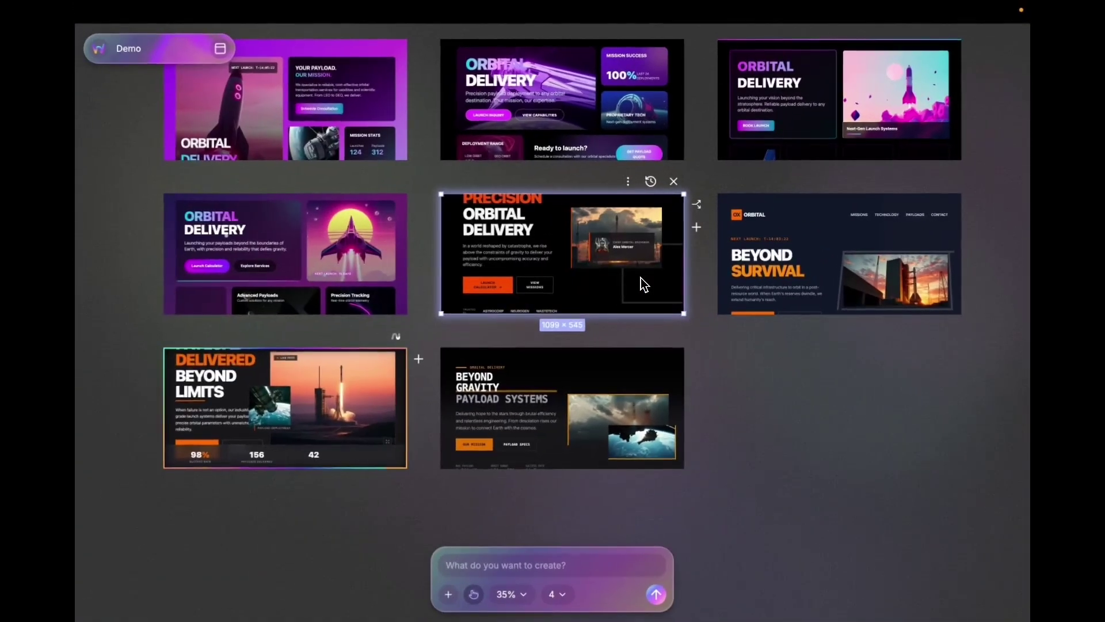
Delete the Brutal Precision design and review the Beyond Survival design
scroll(642, 279, up, 3)
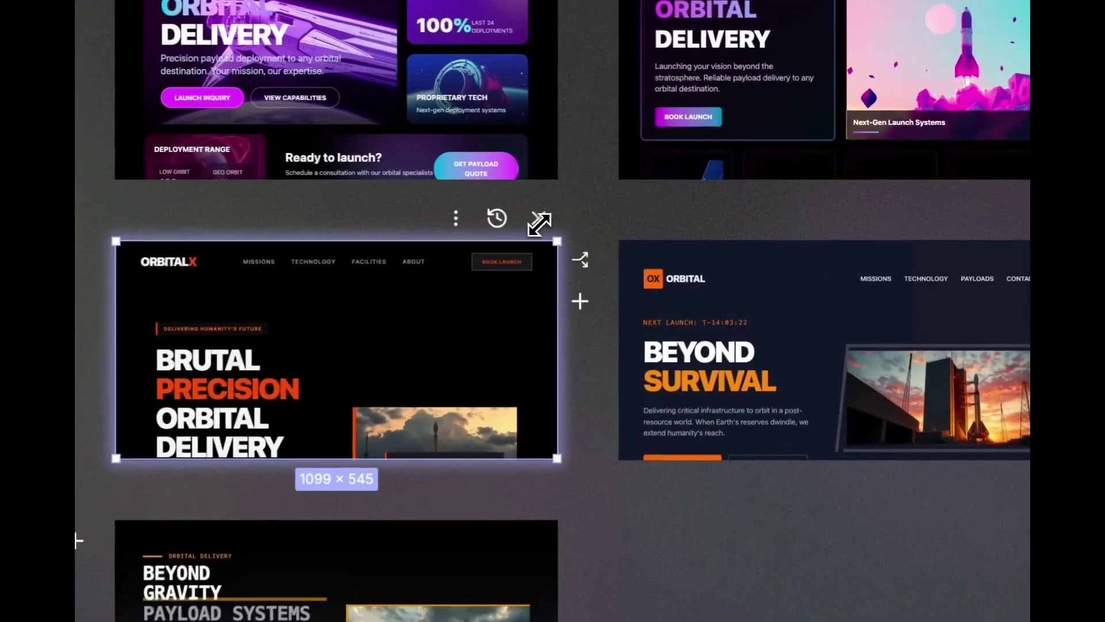
click(539, 219)
click(451, 327)
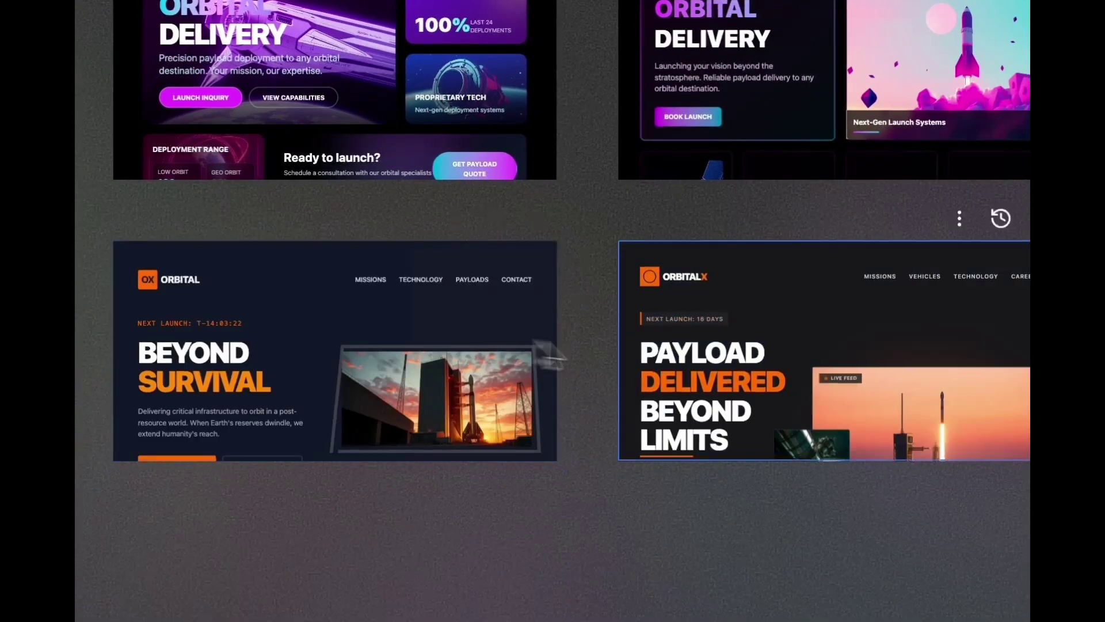
click(444, 361)
scroll(444, 361, down, 3)
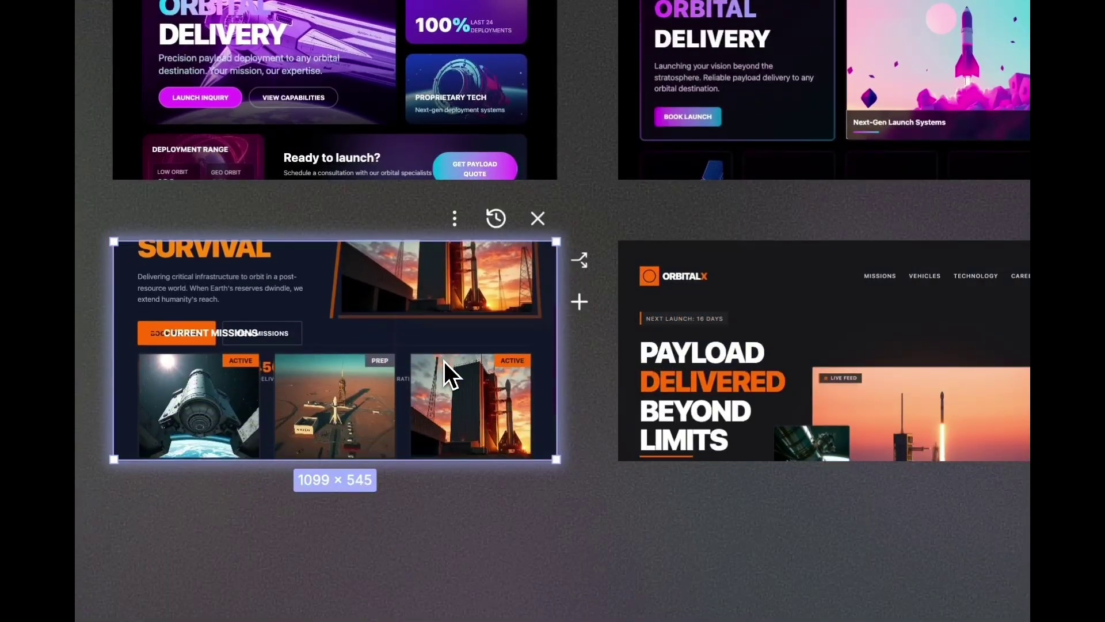
scroll(444, 361, down, 2)
scroll(444, 361, up, 5)
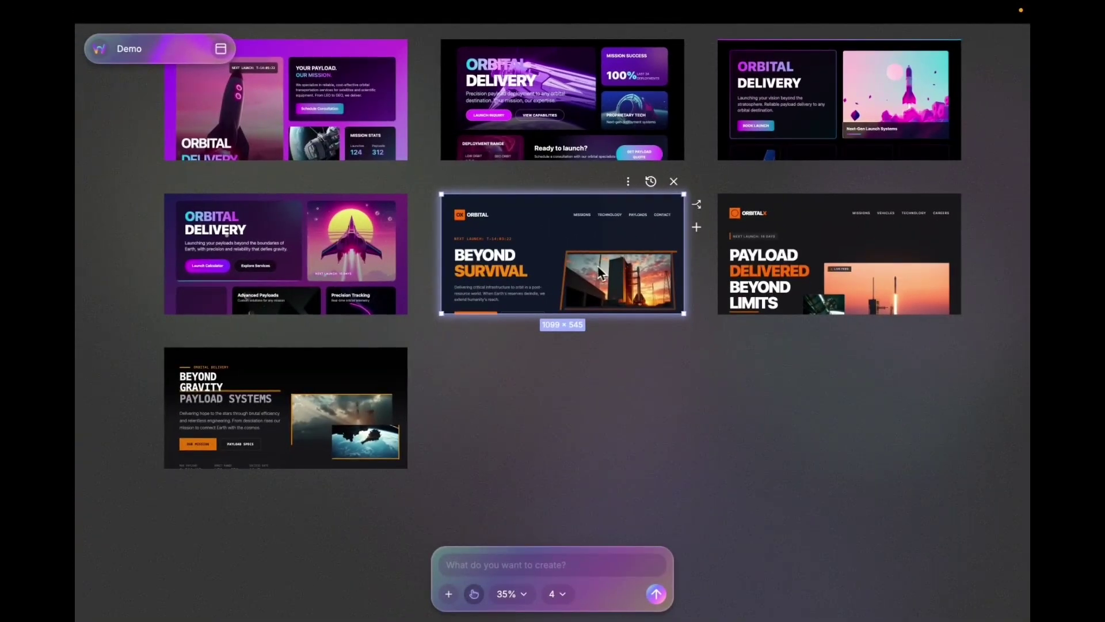
scroll(618, 280, down, 2)
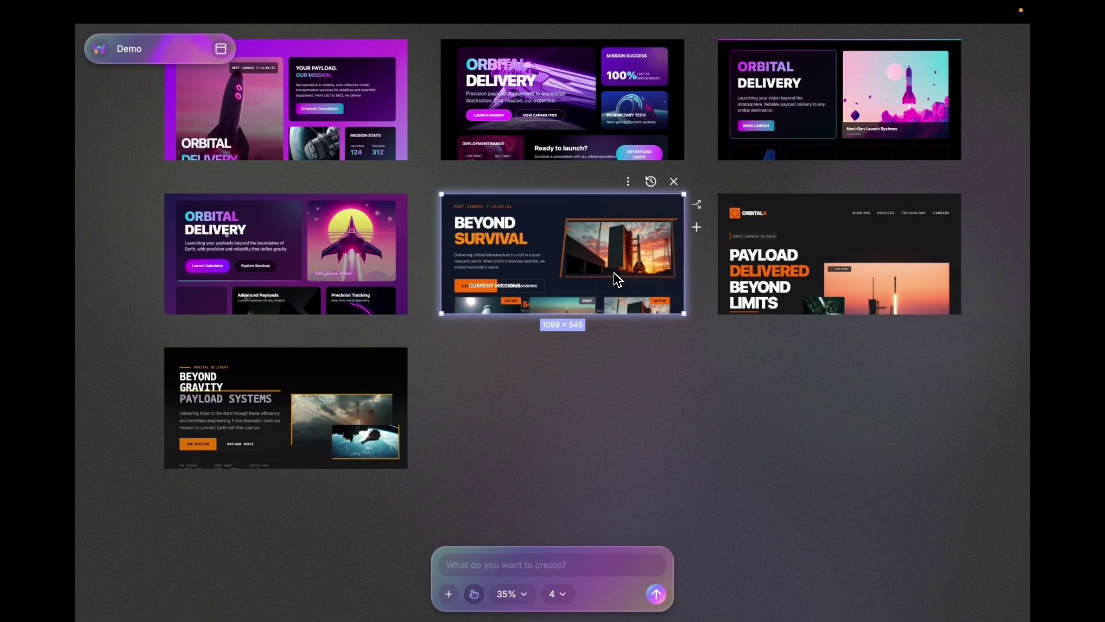
Delete the Payload Delivered design and review the Beyond Gravity design
click(793, 287)
scroll(787, 283, down, 3)
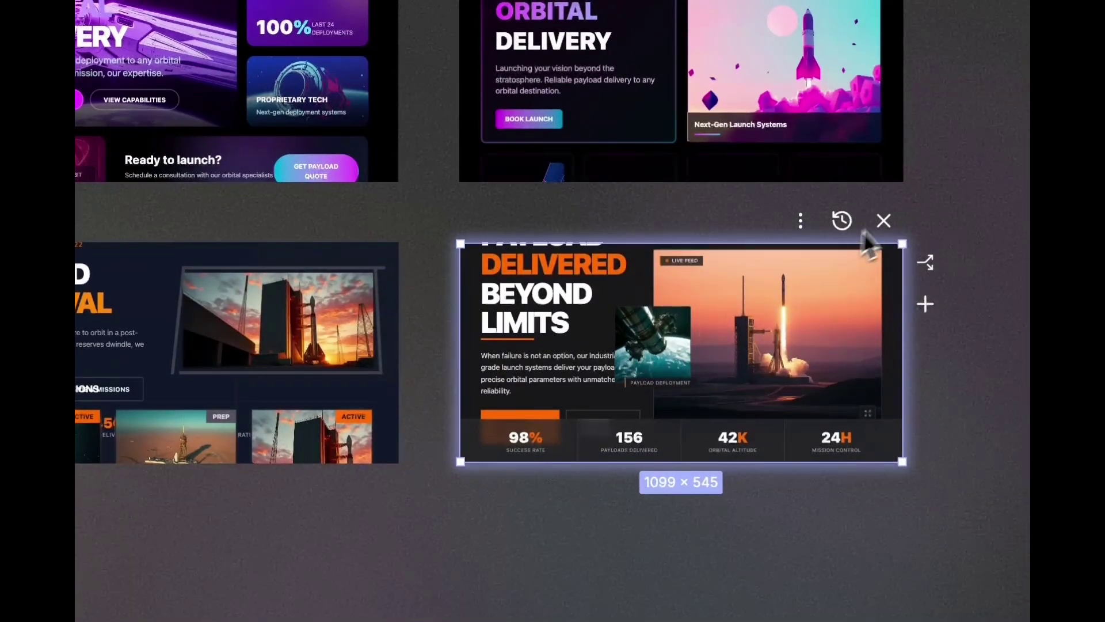
click(884, 220)
click(805, 326)
click(857, 282)
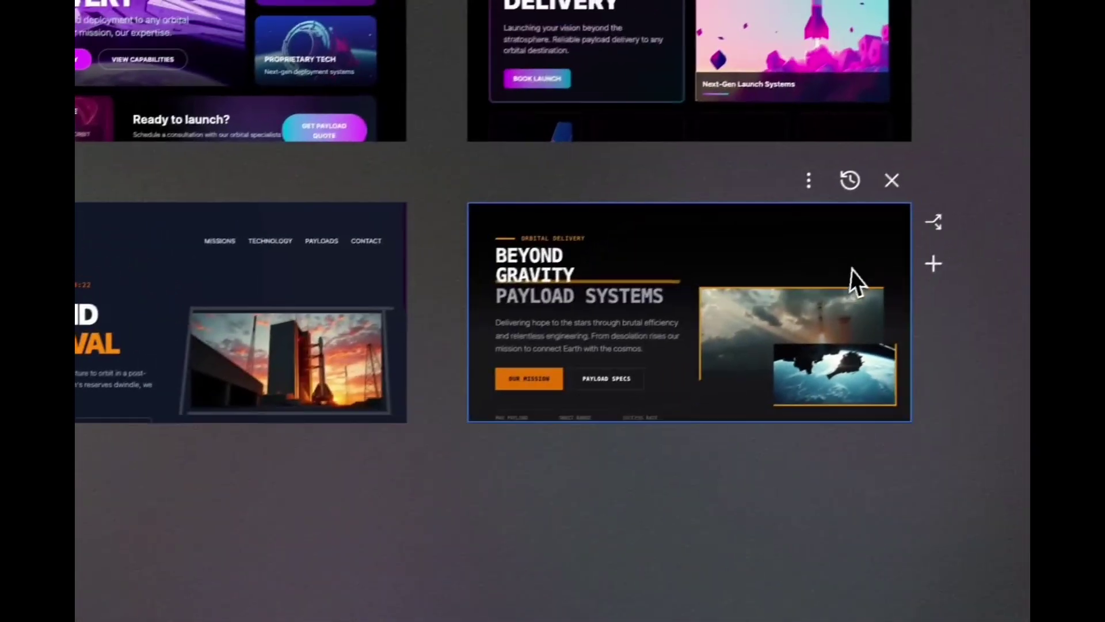
click(790, 310)
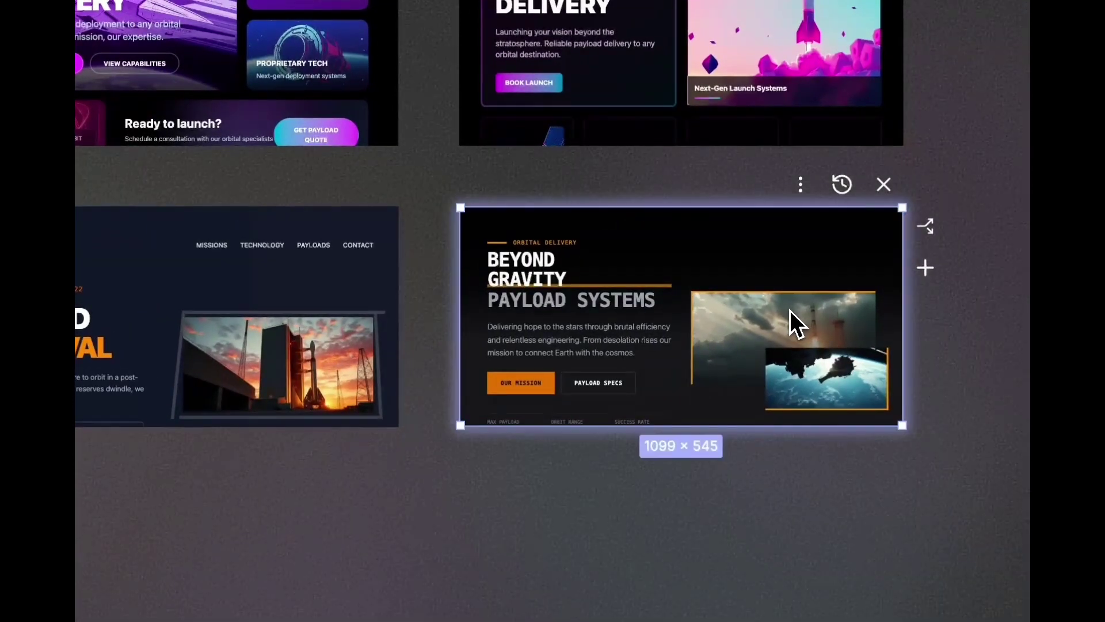
scroll(790, 310, down, 2)
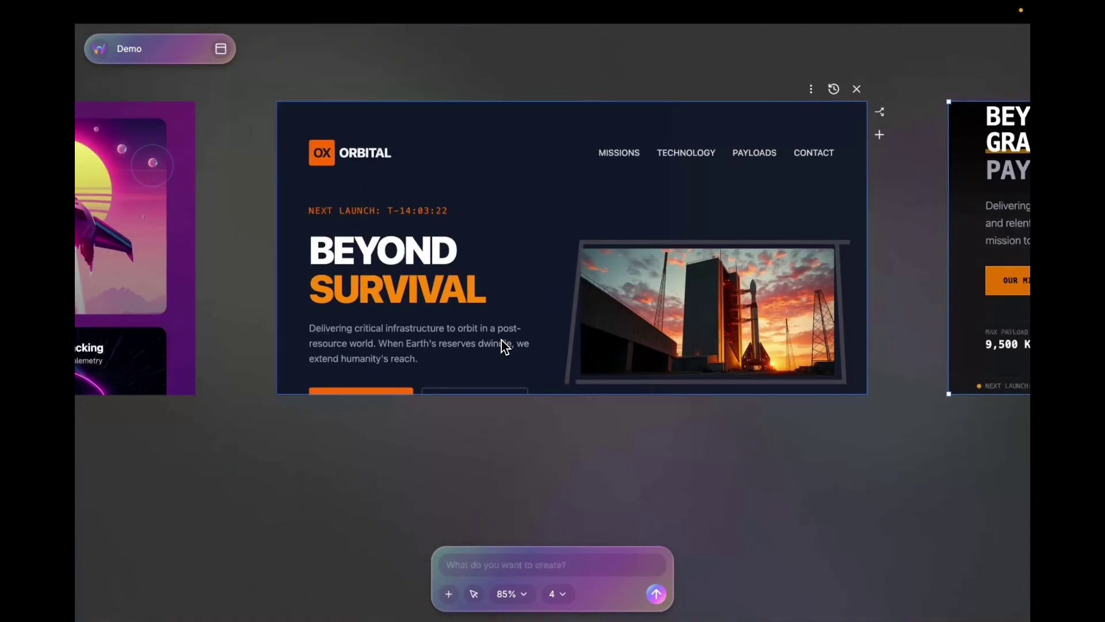
Select the Beyond Survival design and scroll through it
click(504, 346)
scroll(505, 346, down, 5)
scroll(504, 347, up, 5)
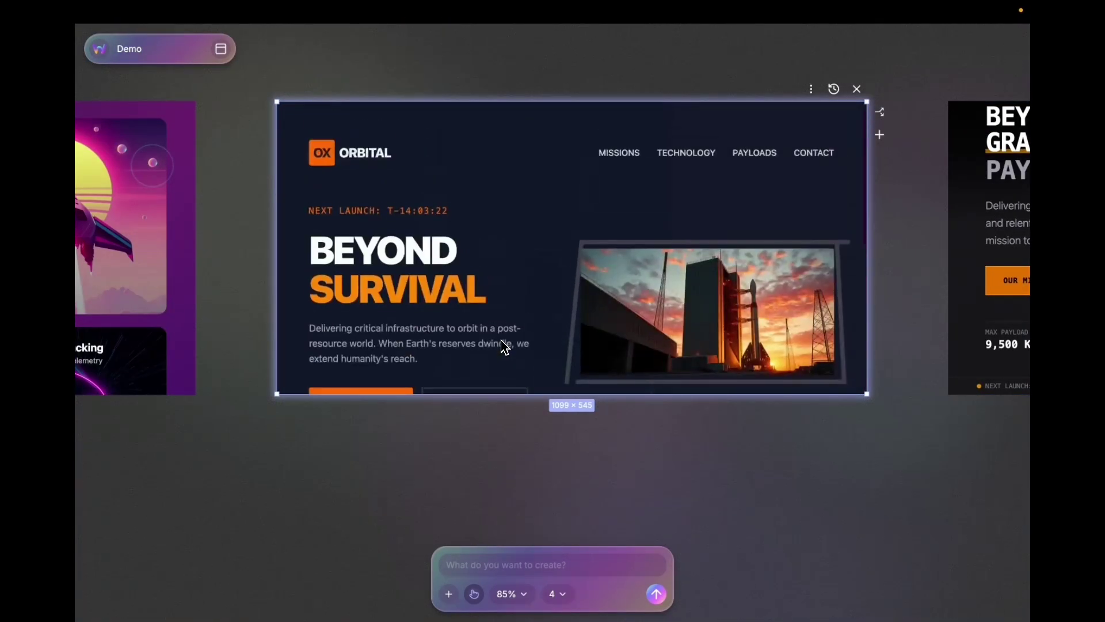
scroll(505, 346, down, 3)
scroll(504, 346, up, 3)
Request one variant with a full-size hero background of a launching rocket and beautiful sky
click(487, 564)
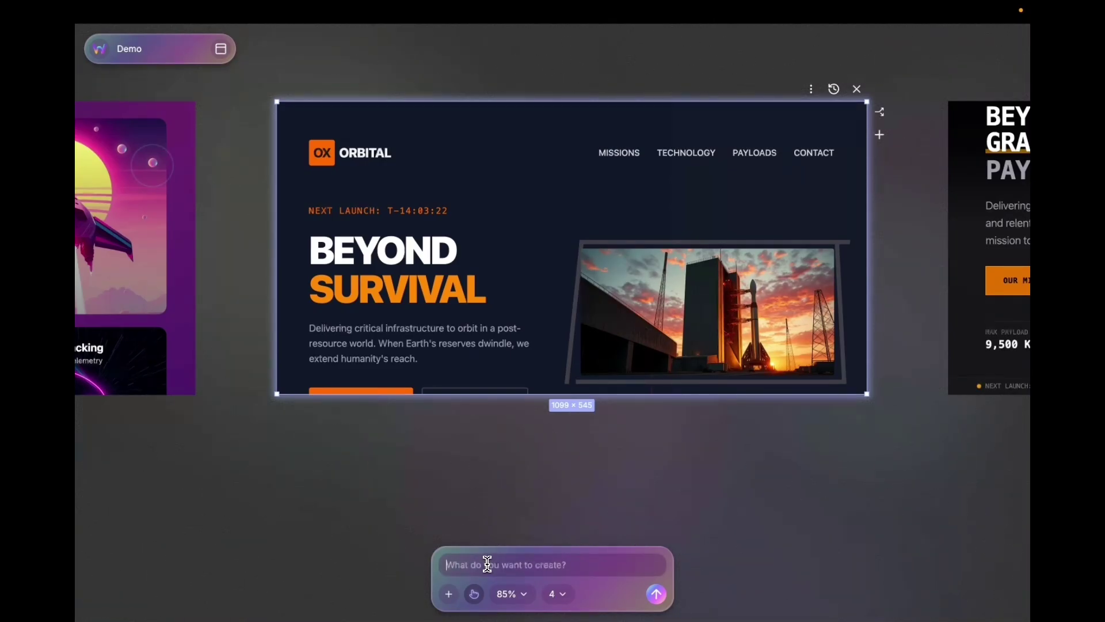
text(I want a fullsize her)
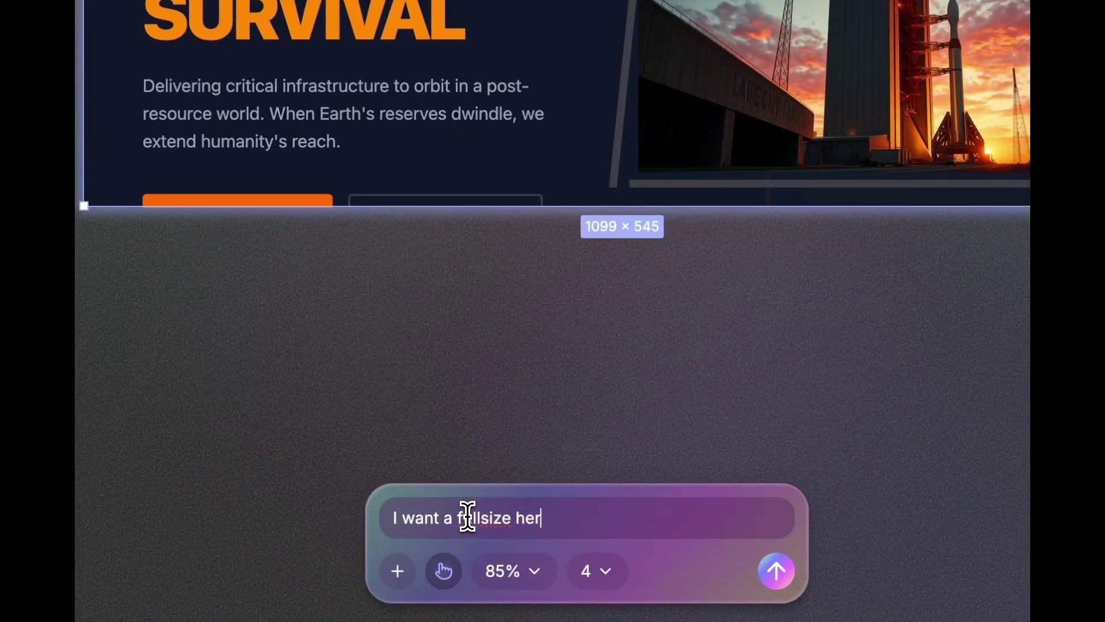
text(o background fu)
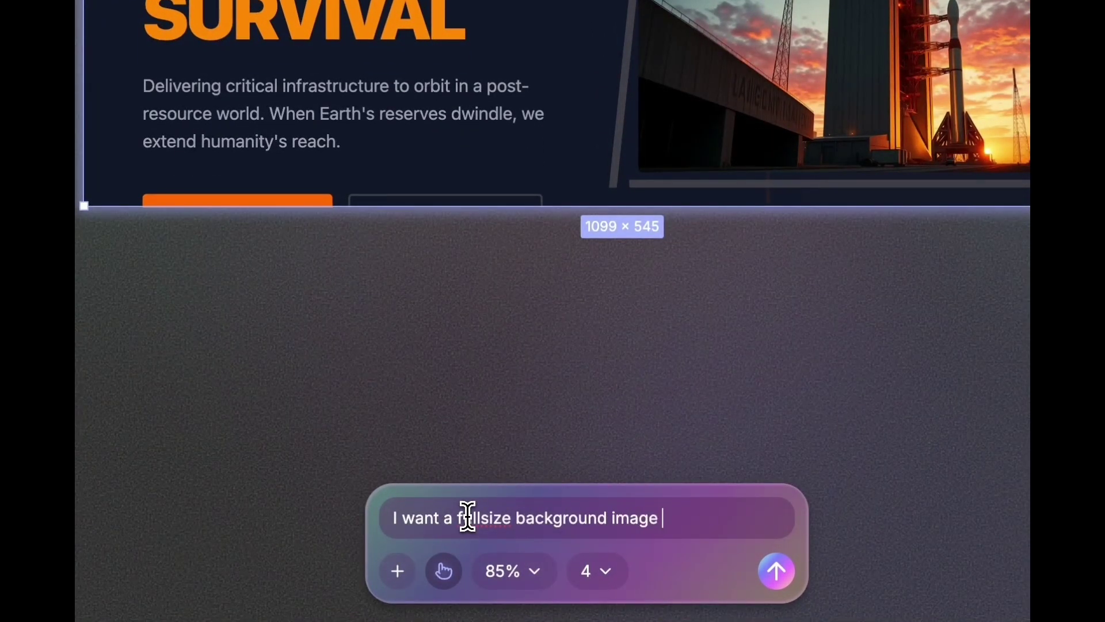
text(launching rocket and an)
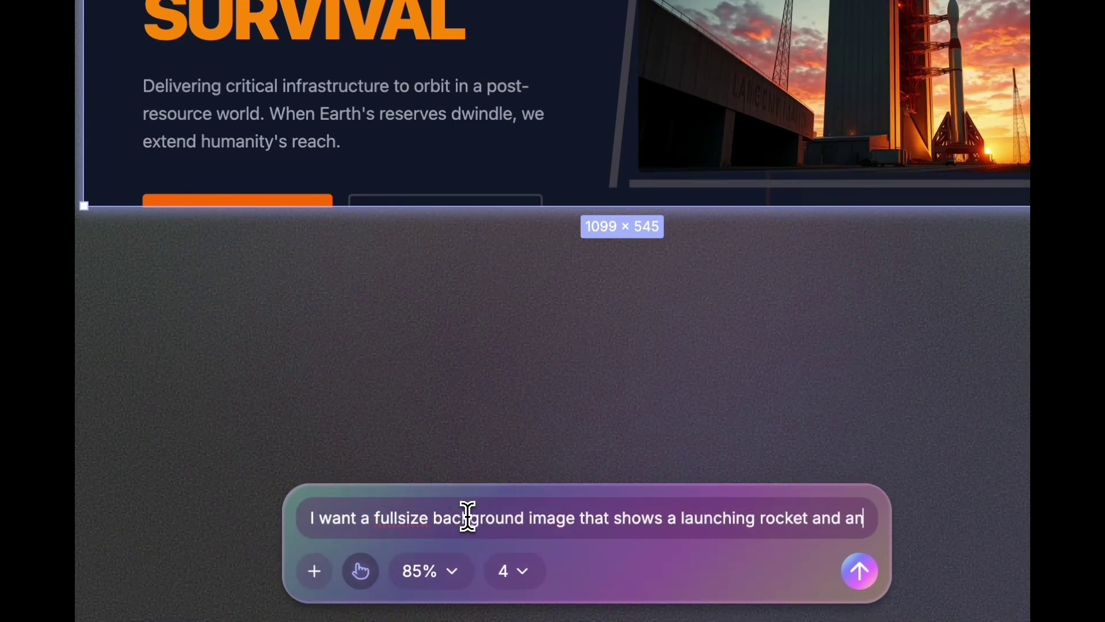
key(BackSpace)
text(beautiful sky)
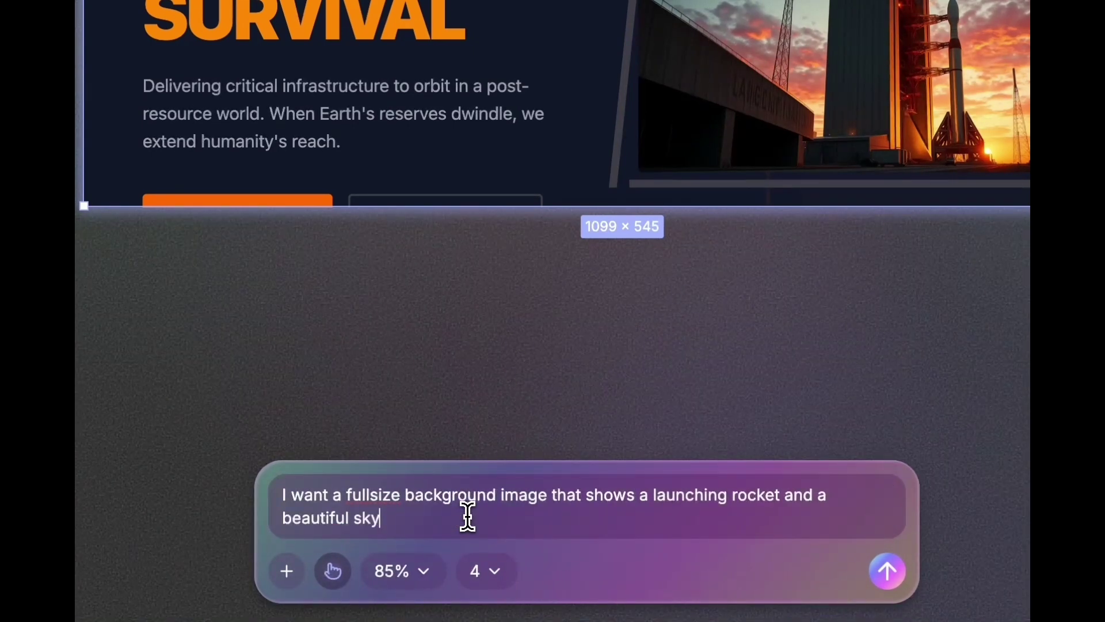
click(491, 573)
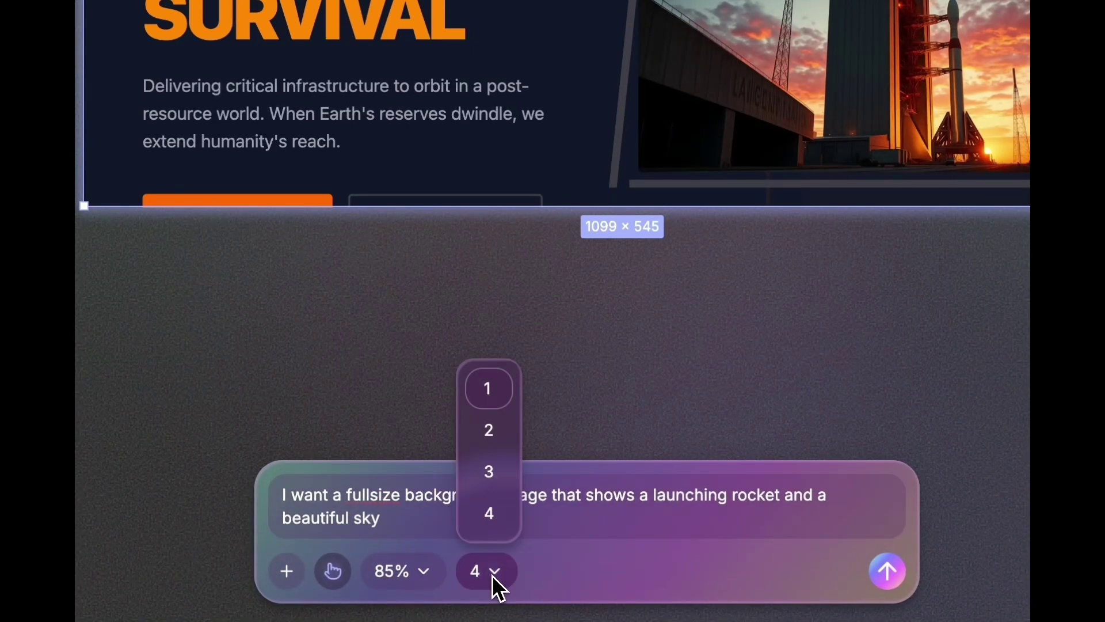
click(492, 400)
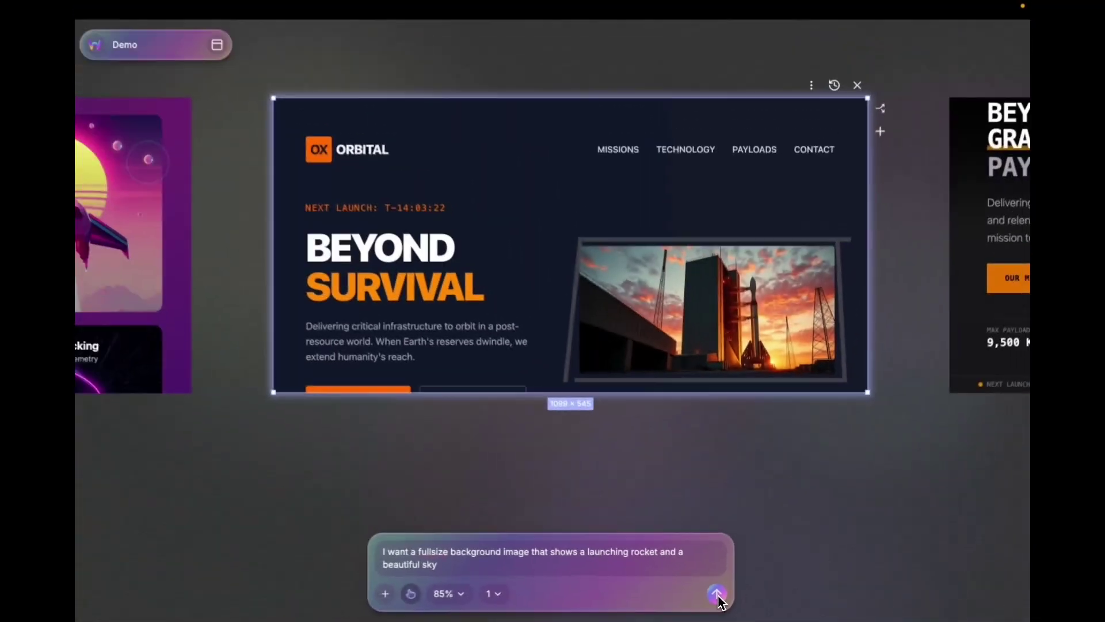
click(680, 571)
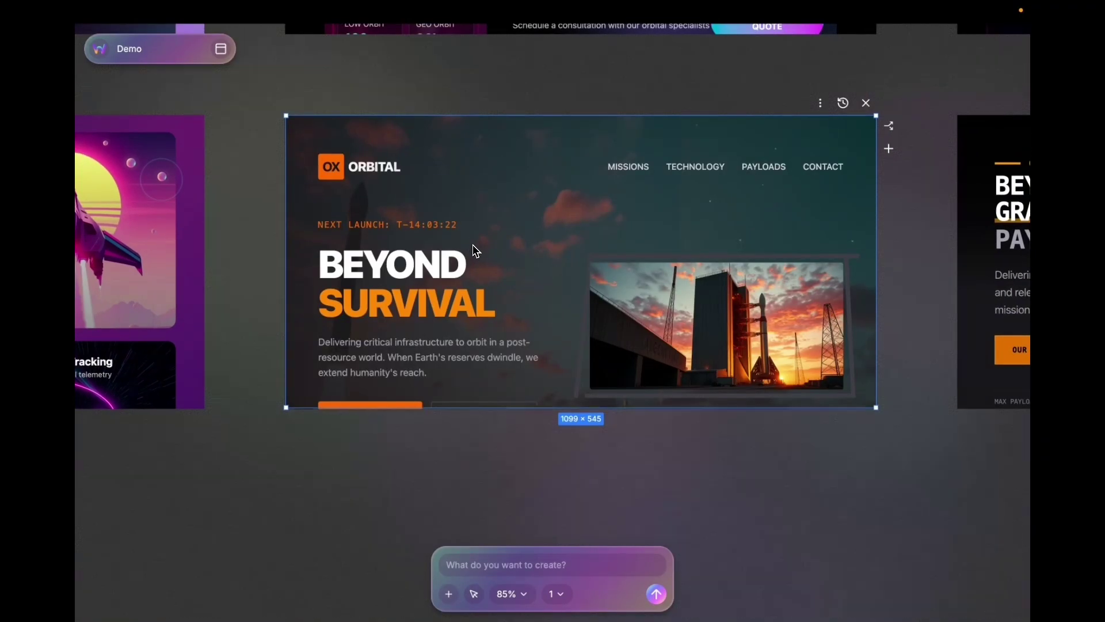
Report that Current Missions overlaps the buttons and something renders behind the gallery
scroll(476, 250, down, 3)
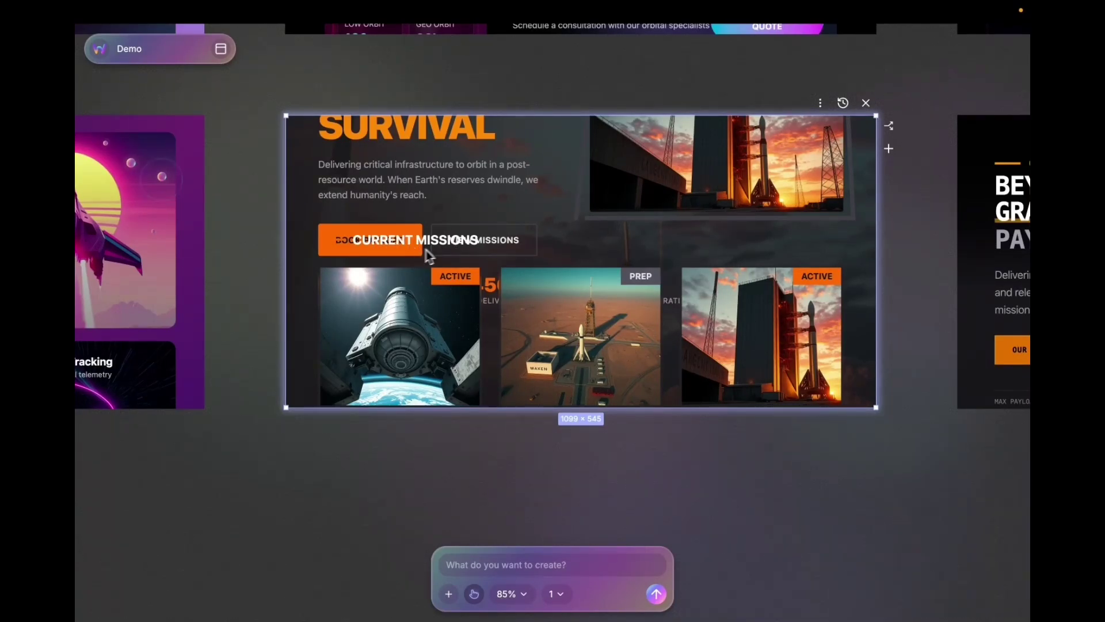
scroll(455, 275, down, 1)
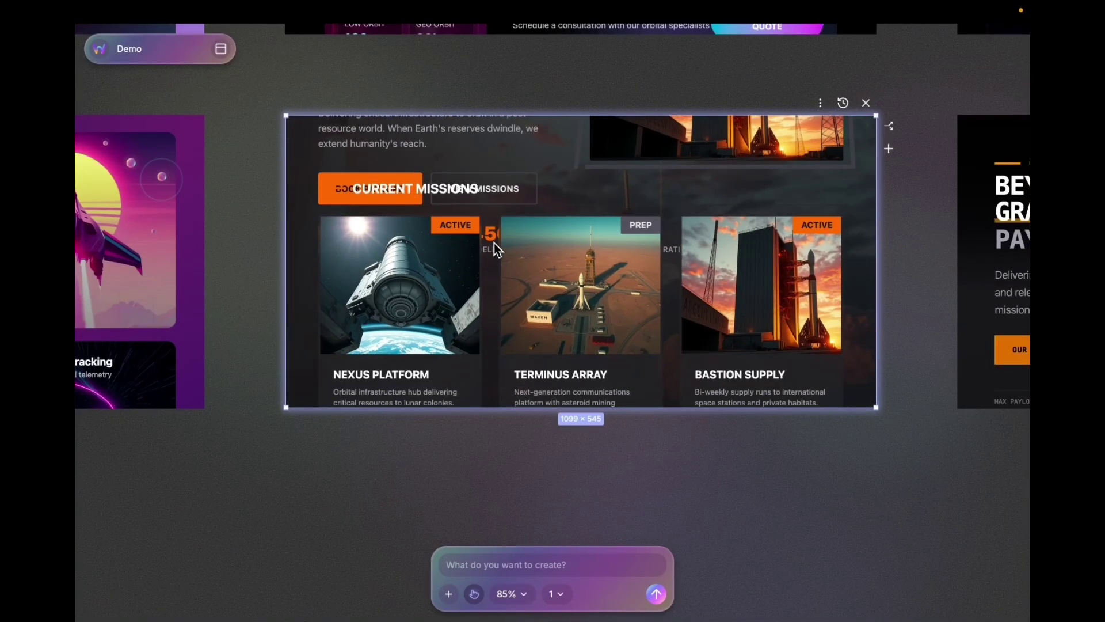
scroll(491, 246, down, 1)
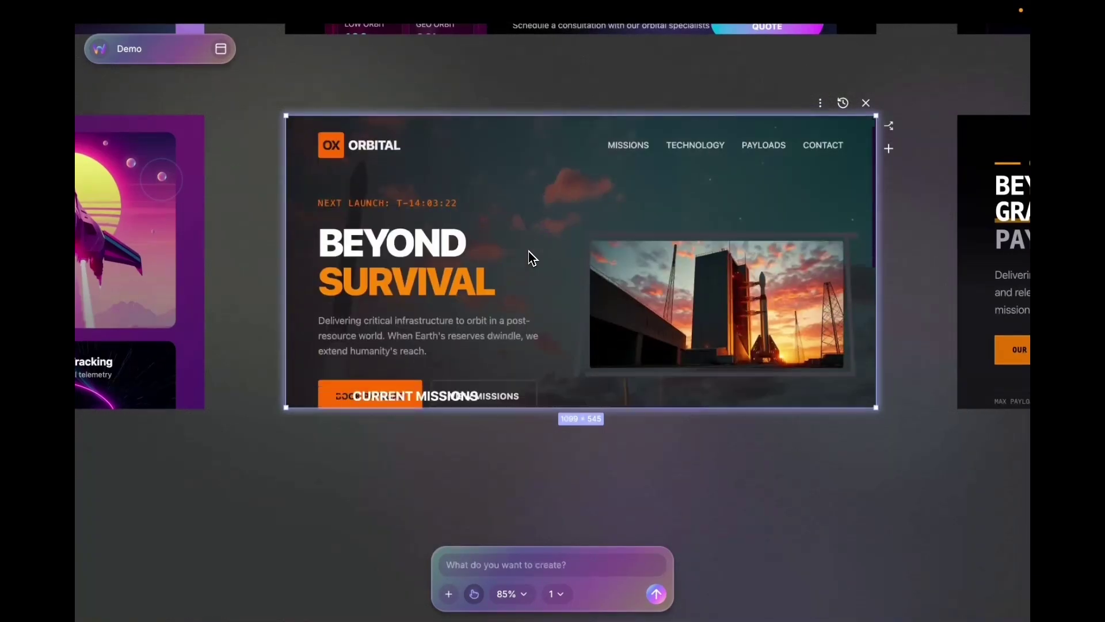
scroll(527, 257, down, 3)
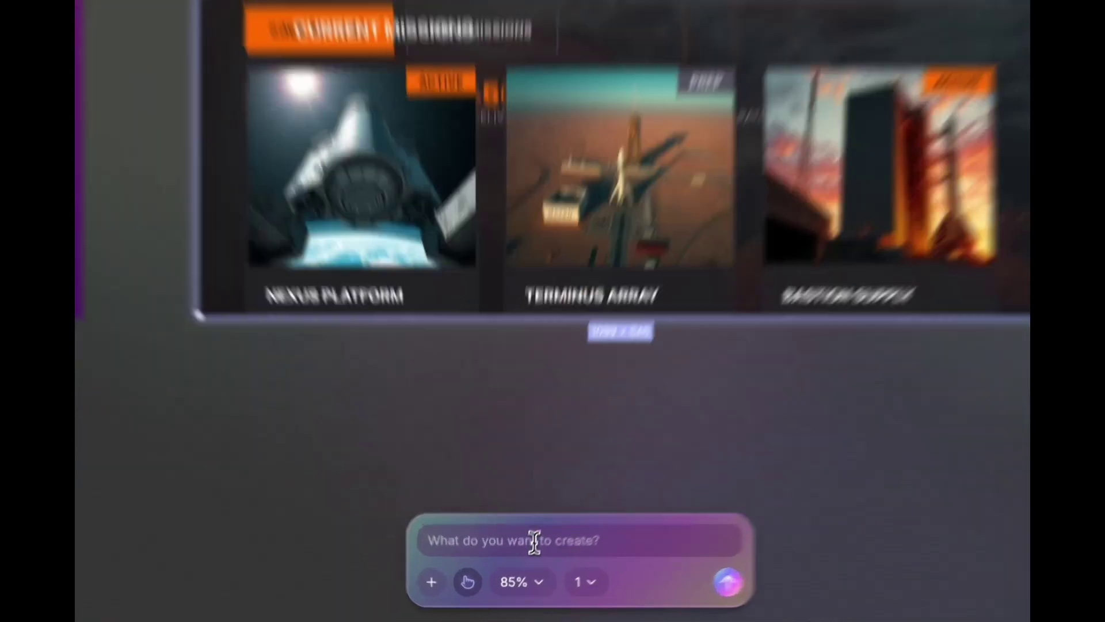
text(current missions is overlapping)
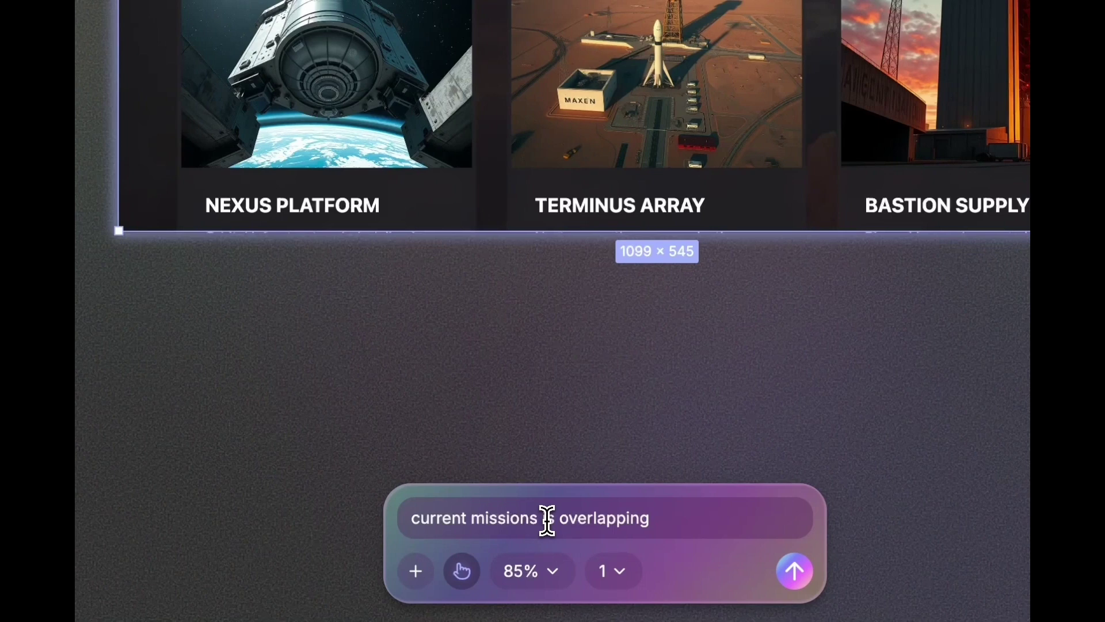
text( buttons and behind the)
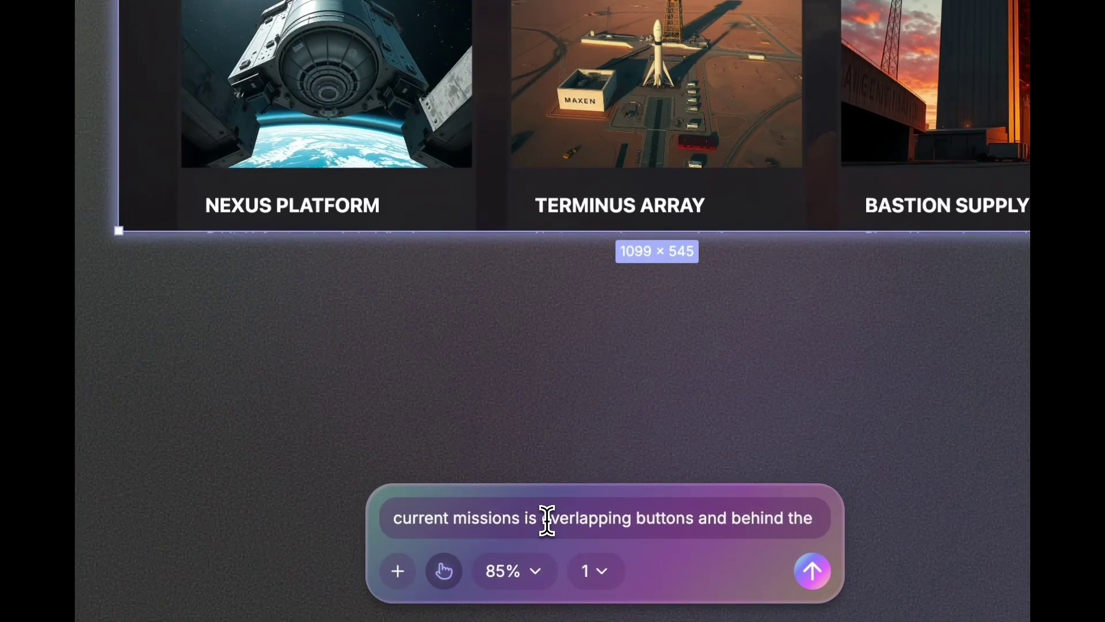
text( galler)
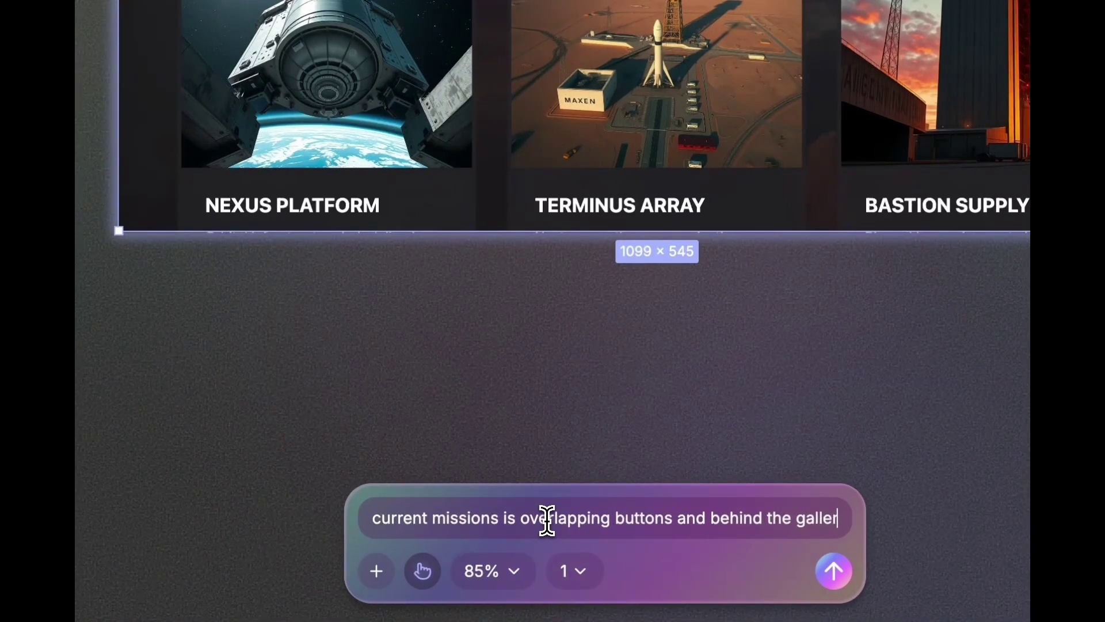
text(y there is something rendererd, fix the issues)
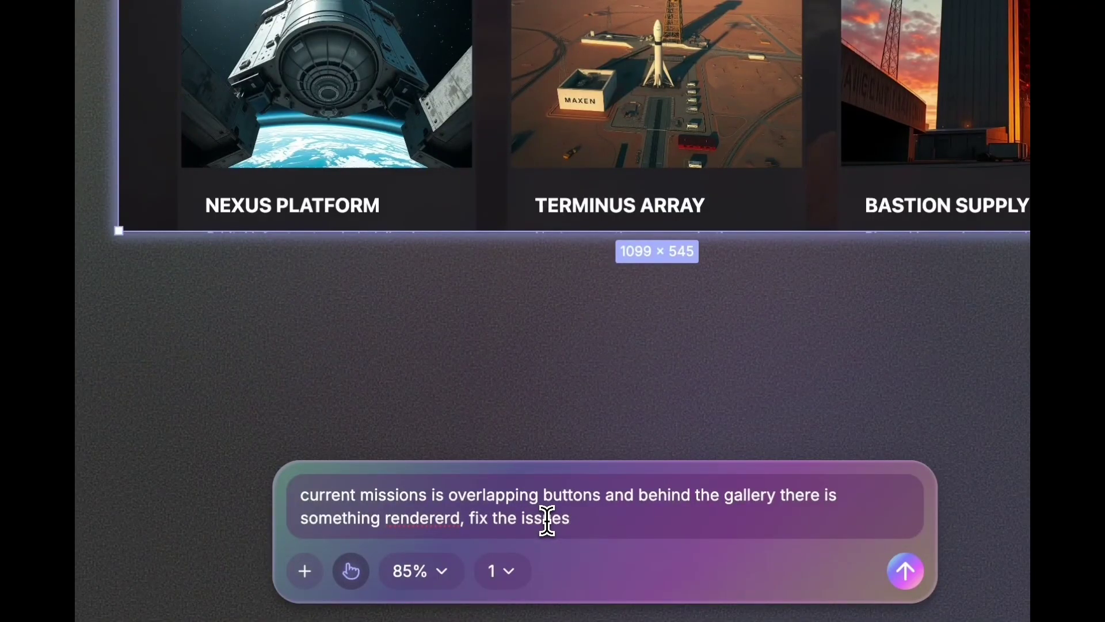
key(Return)
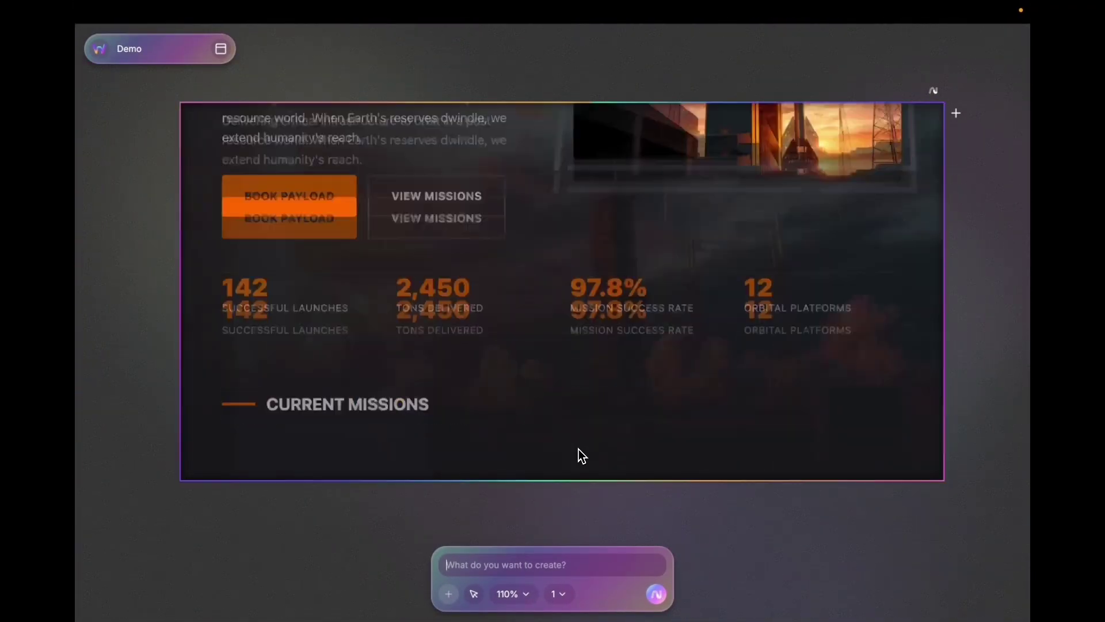
Request a list of new sections: client companies, testimonials, pricing and a footer
scroll(584, 364, down, 10)
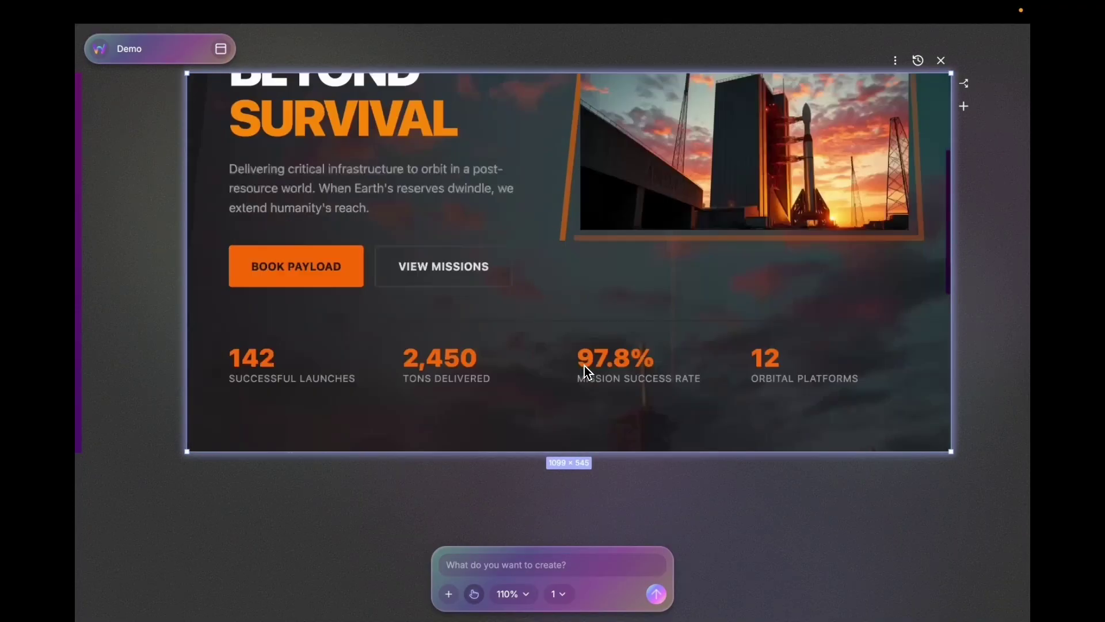
scroll(585, 365, up, 10)
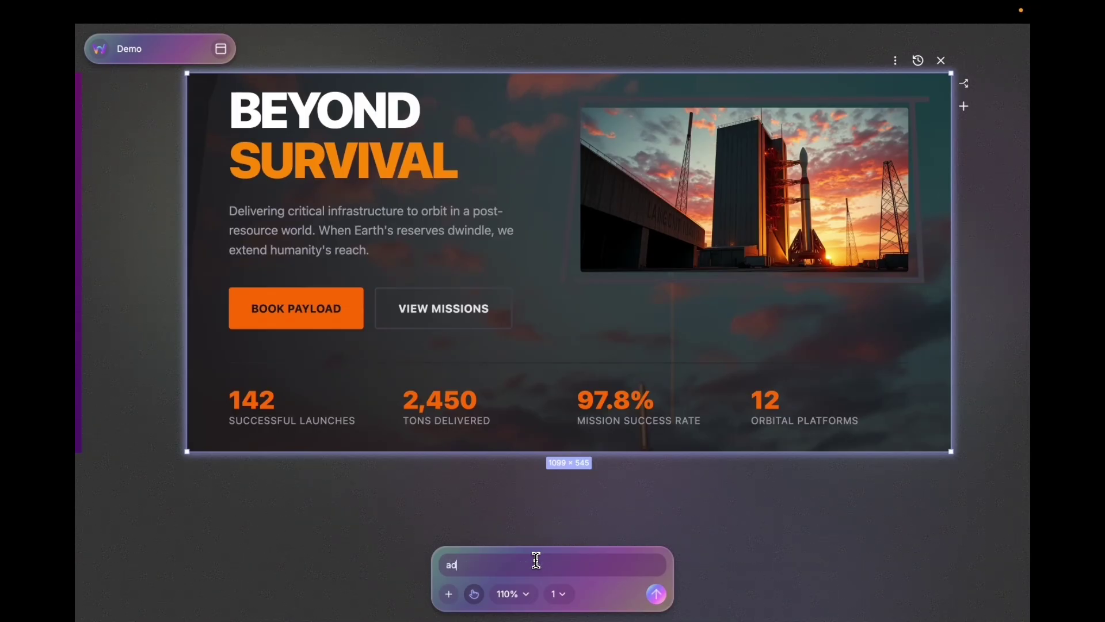
text(follwing se)
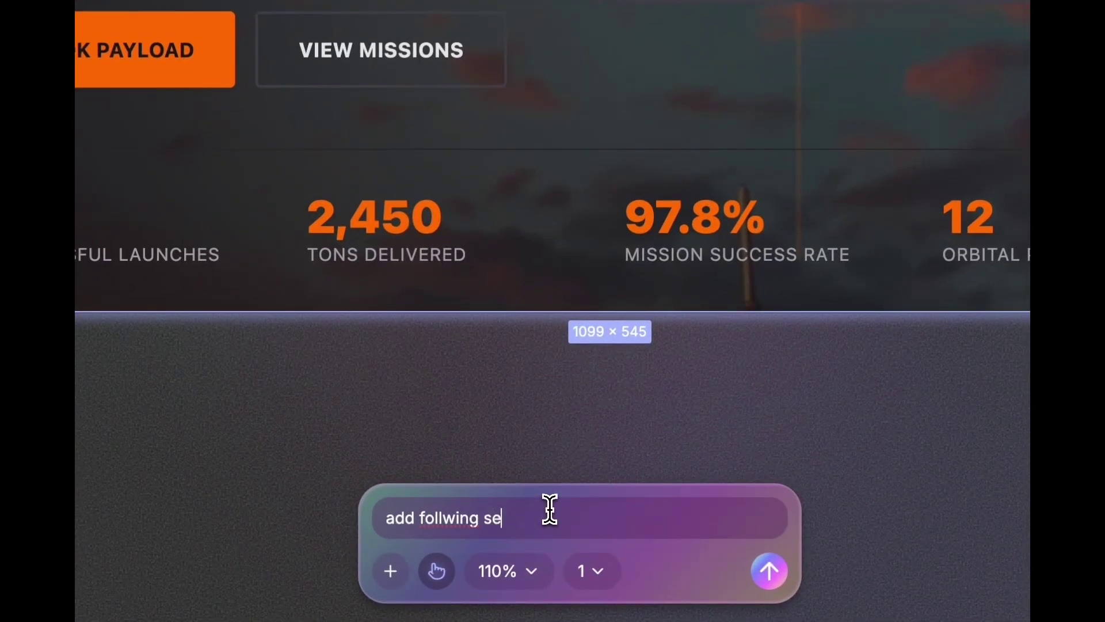
text(ctions:)
key(shift+Return)
text(- companies using the service)
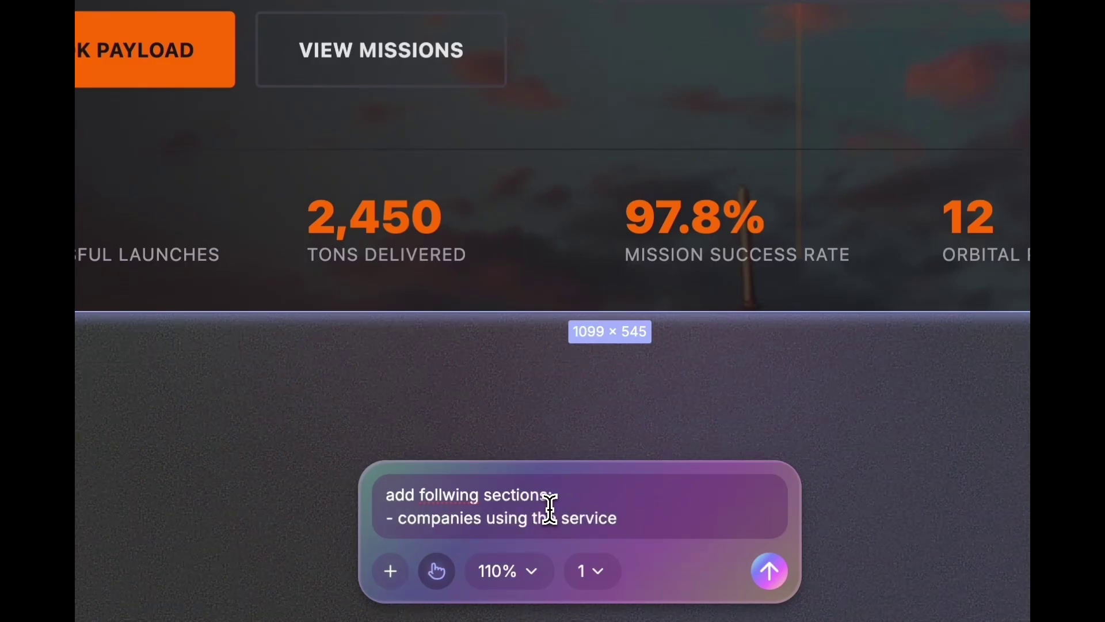
key(shift+Return)
text(- testimonials)
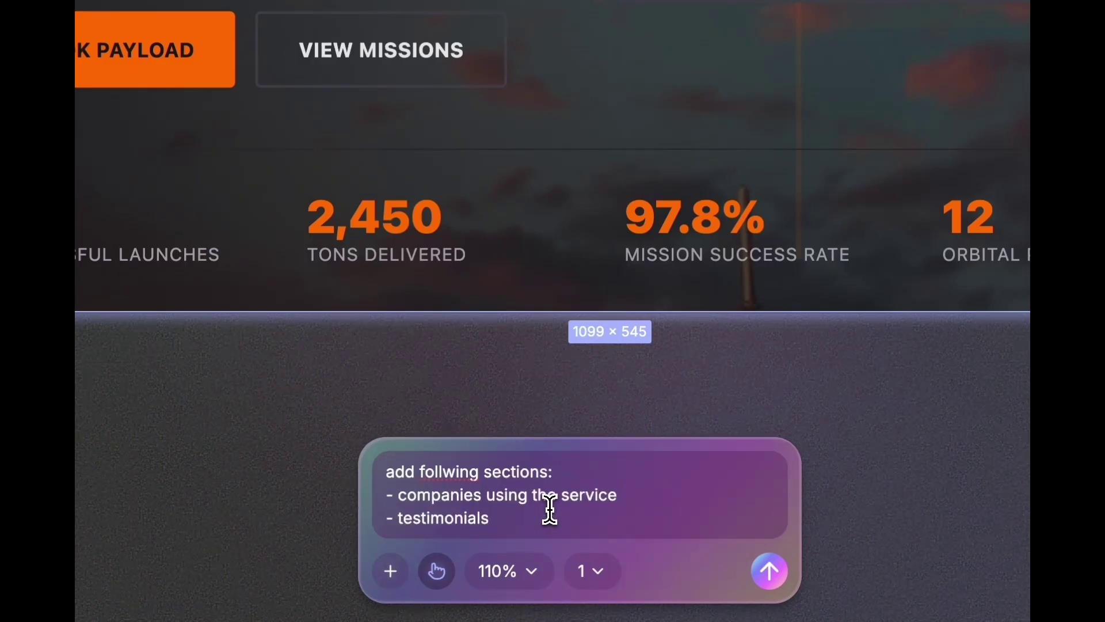
key(shift+Return)
text(- )
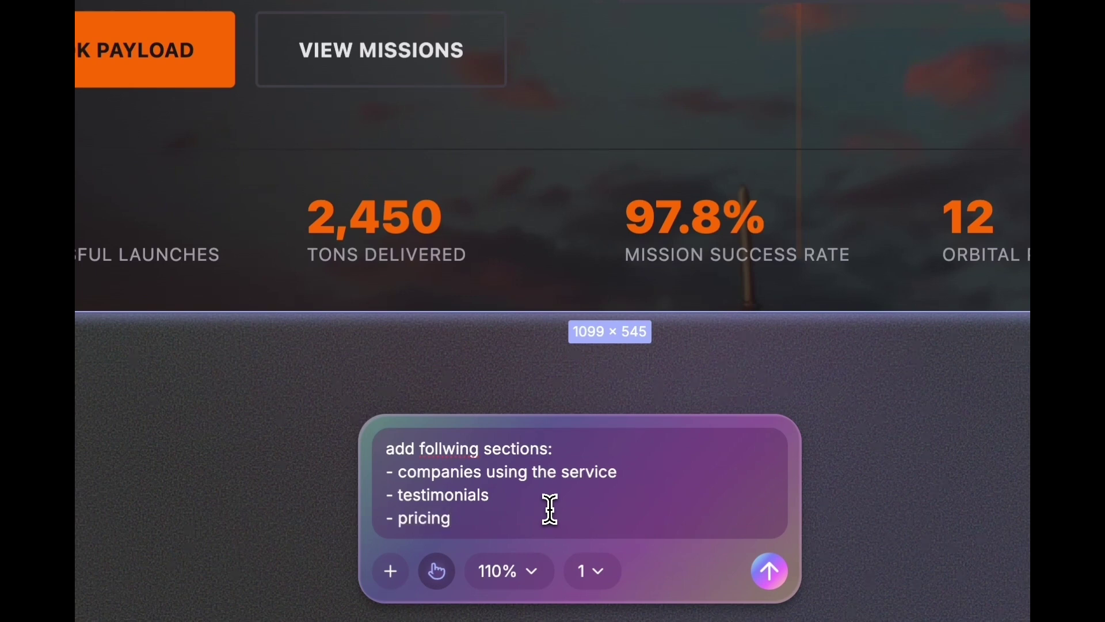
text(pricing)
key(shift+Return)
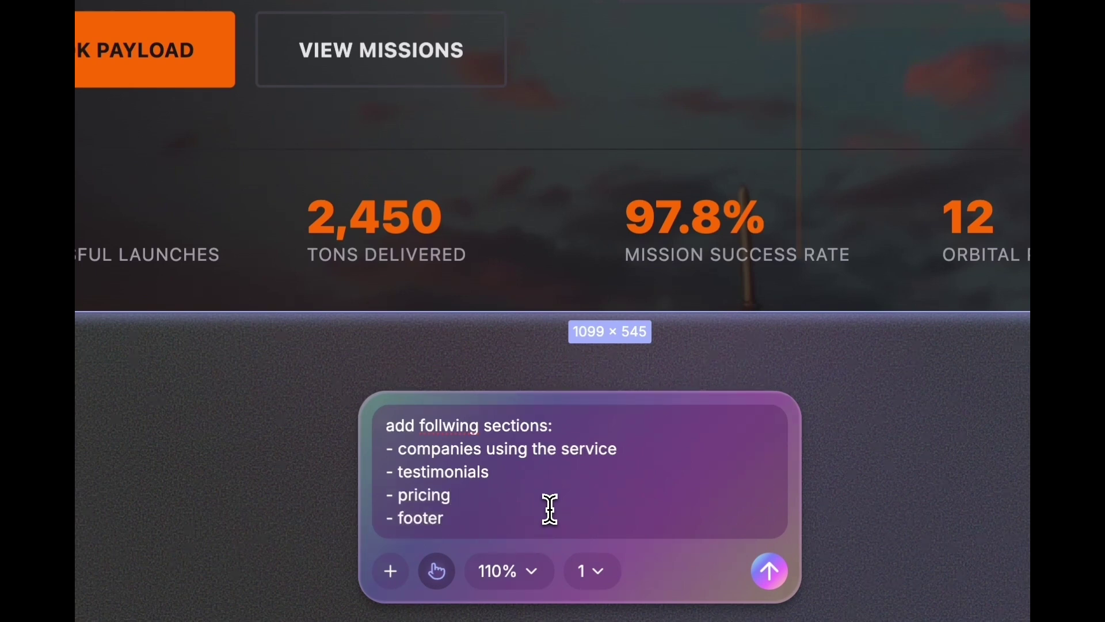
key(Return)
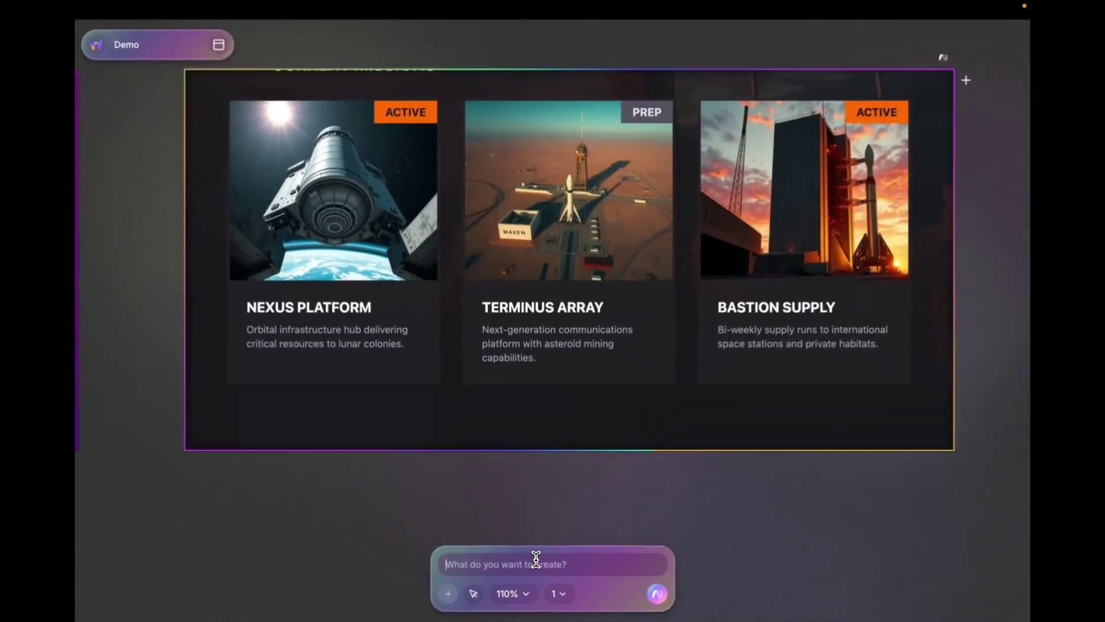
Review the new logos, testimonials, pricing and footer sections, then select the page frame
scroll(722, 298, down, 5)
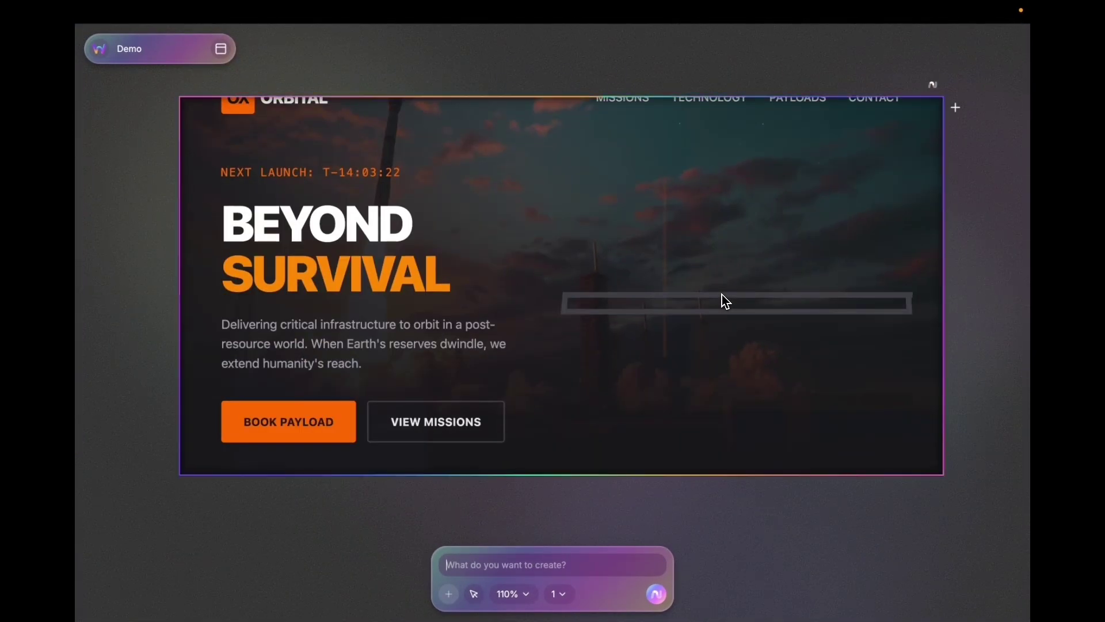
scroll(722, 295, down, 15)
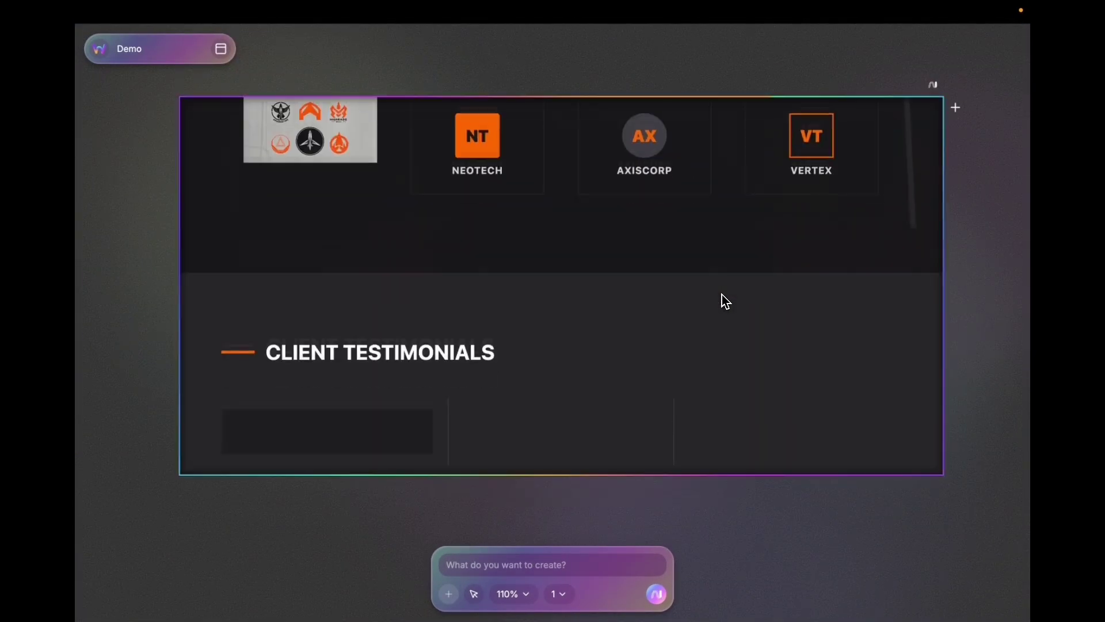
scroll(722, 294, down, 12)
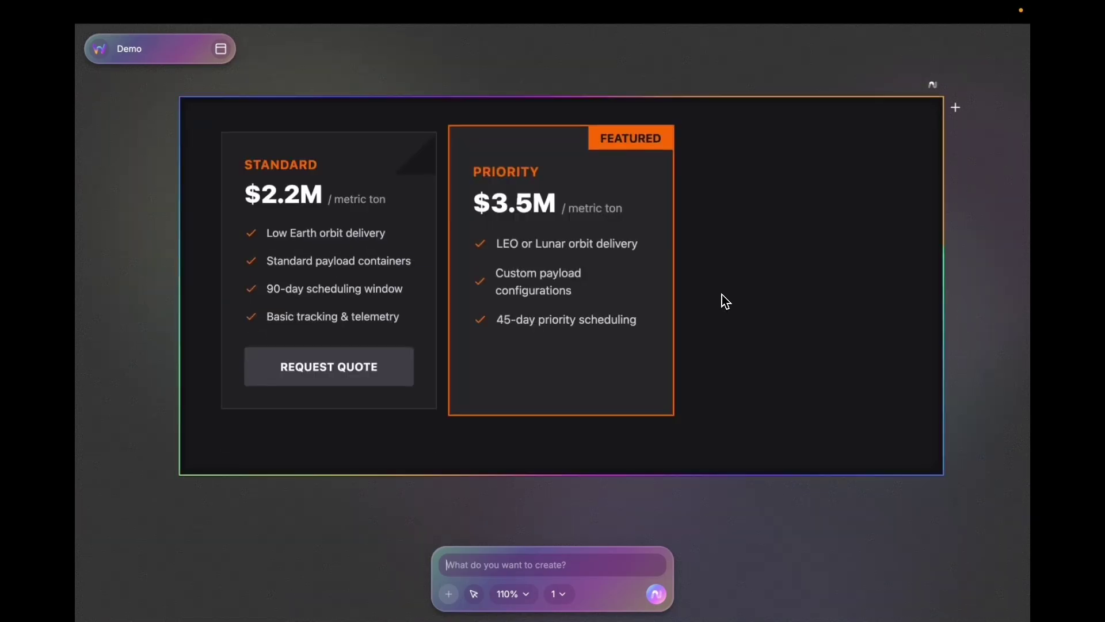
scroll(722, 295, down, 12)
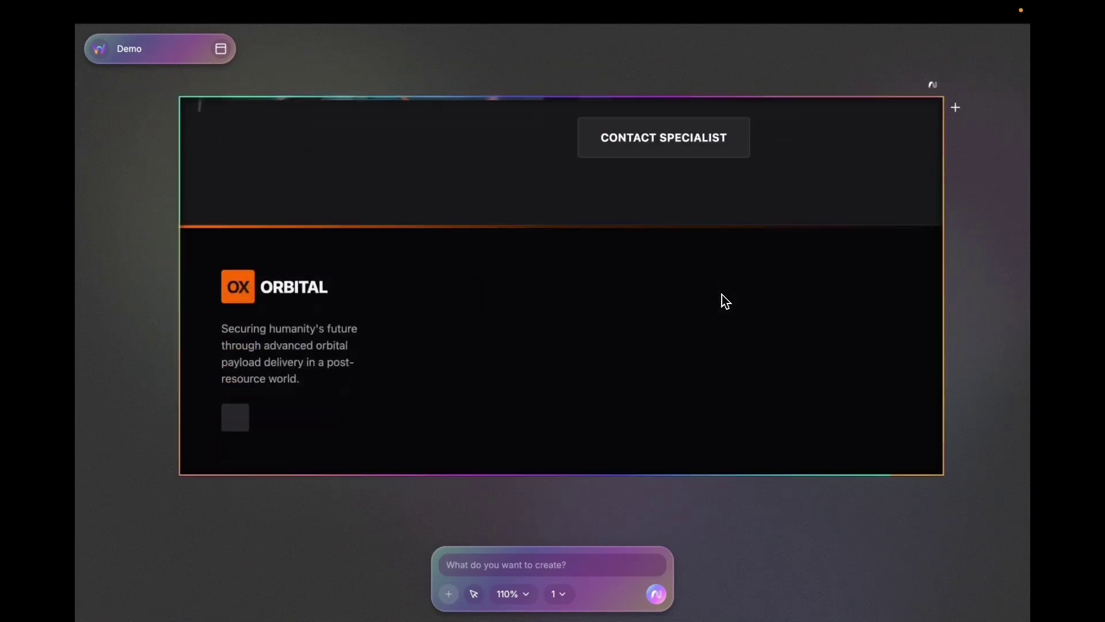
scroll(727, 301, down, 6)
click(727, 297)
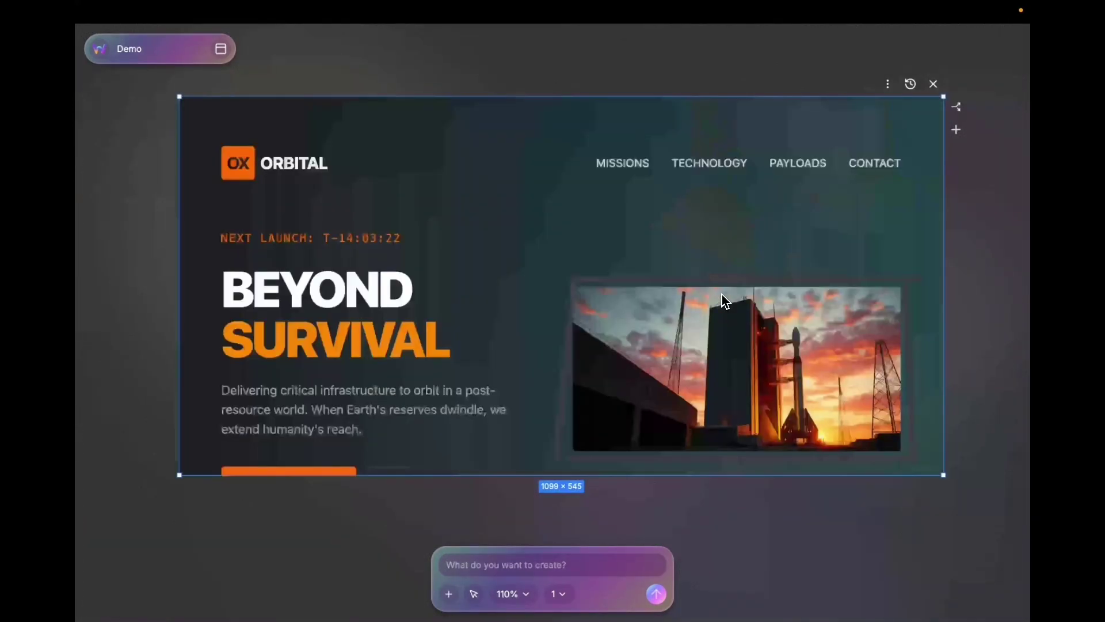
scroll(666, 236, down, 10)
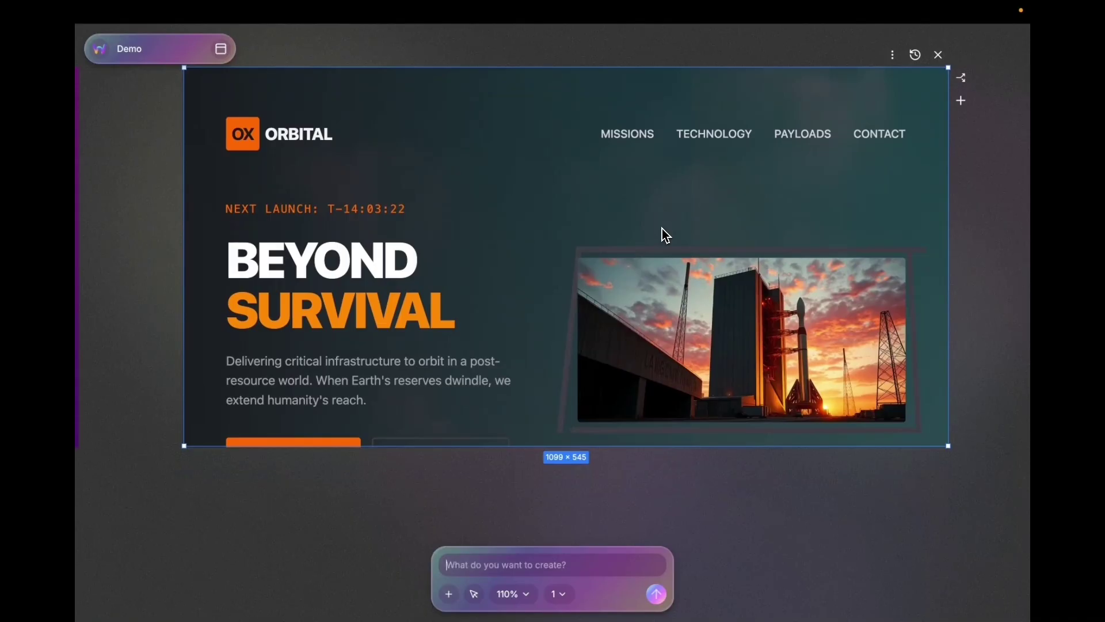
scroll(664, 230, down, 10)
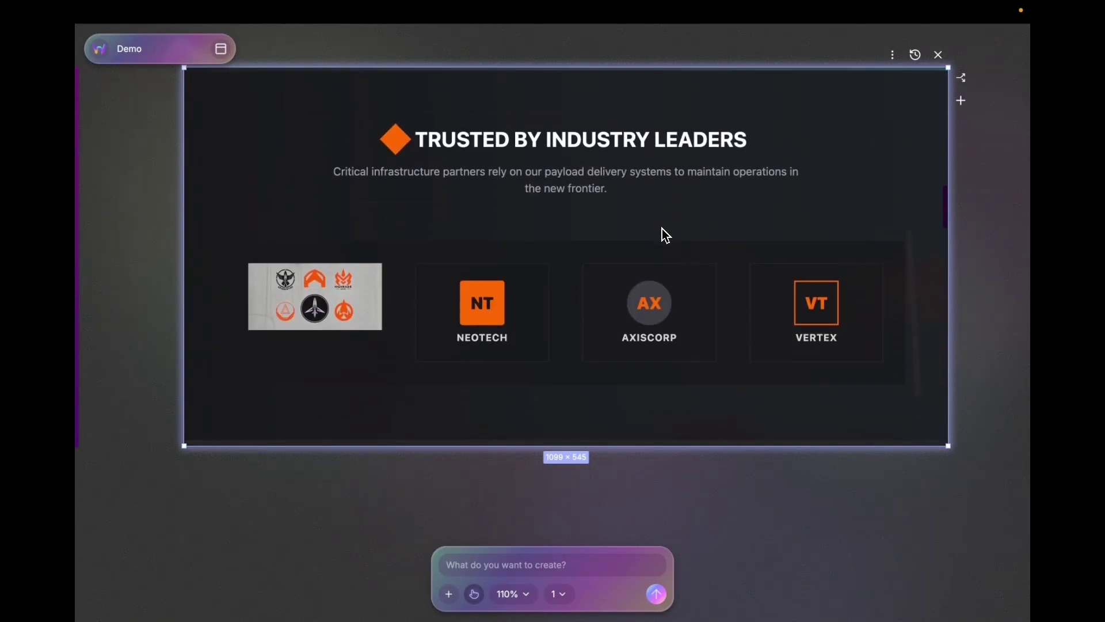
scroll(662, 229, down, 5)
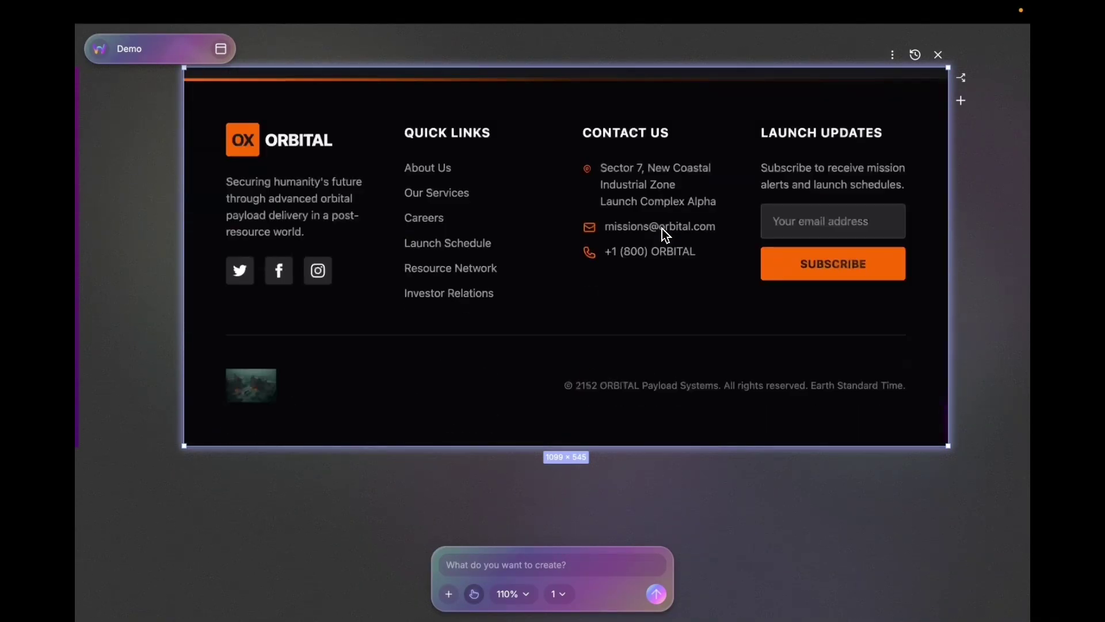
scroll(663, 229, up, 10)
click(892, 56)
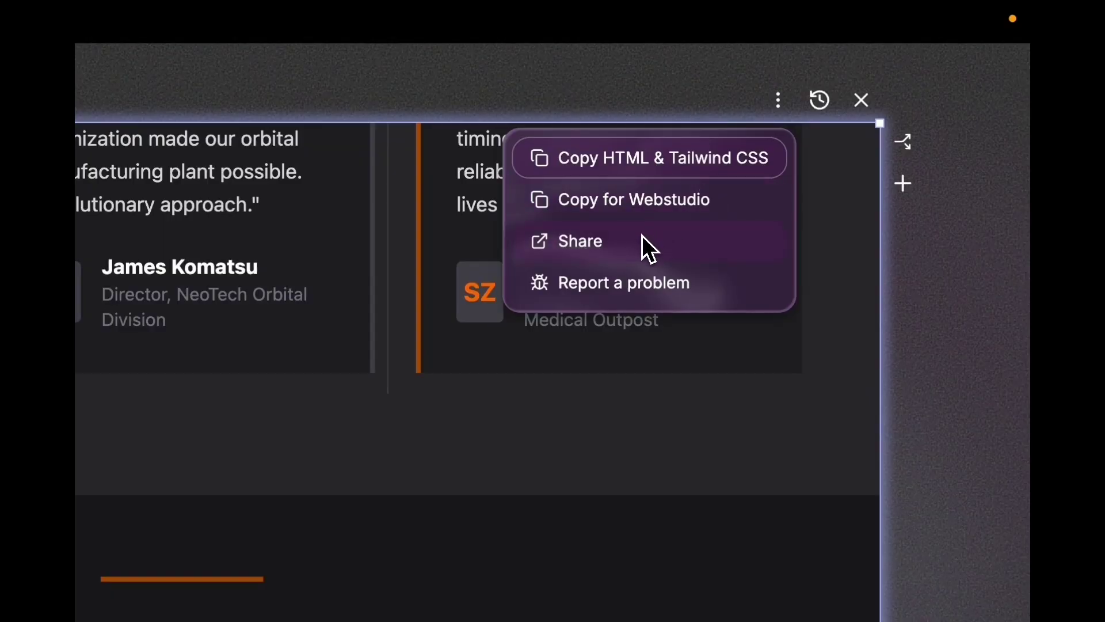
click(641, 237)
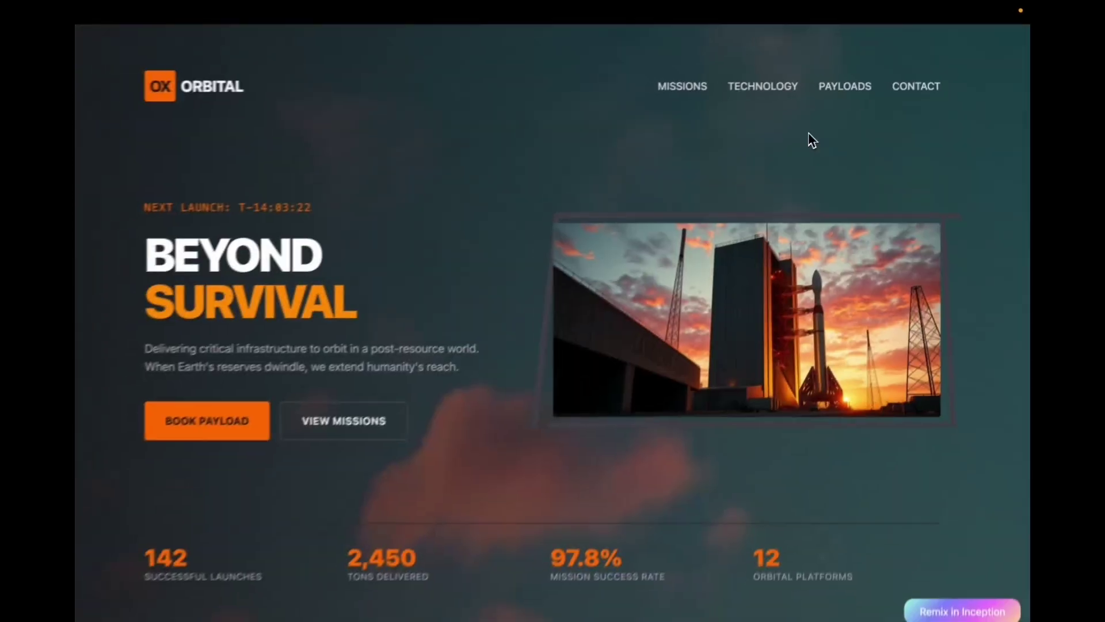
scroll(807, 138, down, 3)
scroll(807, 138, down, 8)
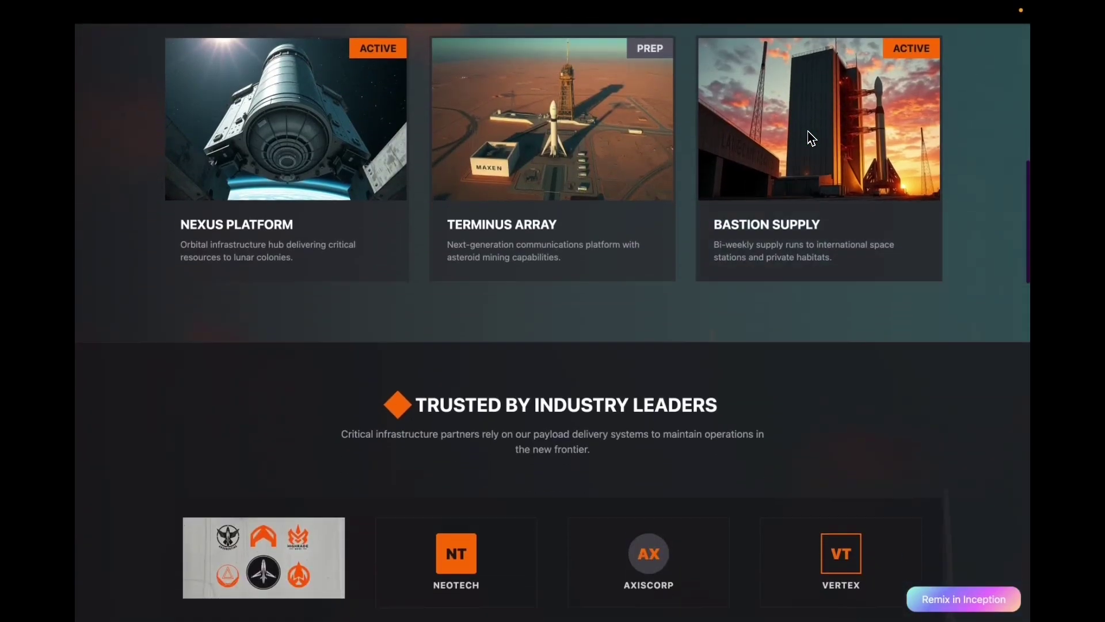
scroll(807, 138, up, 10)
key(Escape)
Restore the earlier current-missions fix version from the prompt history and review it
click(917, 55)
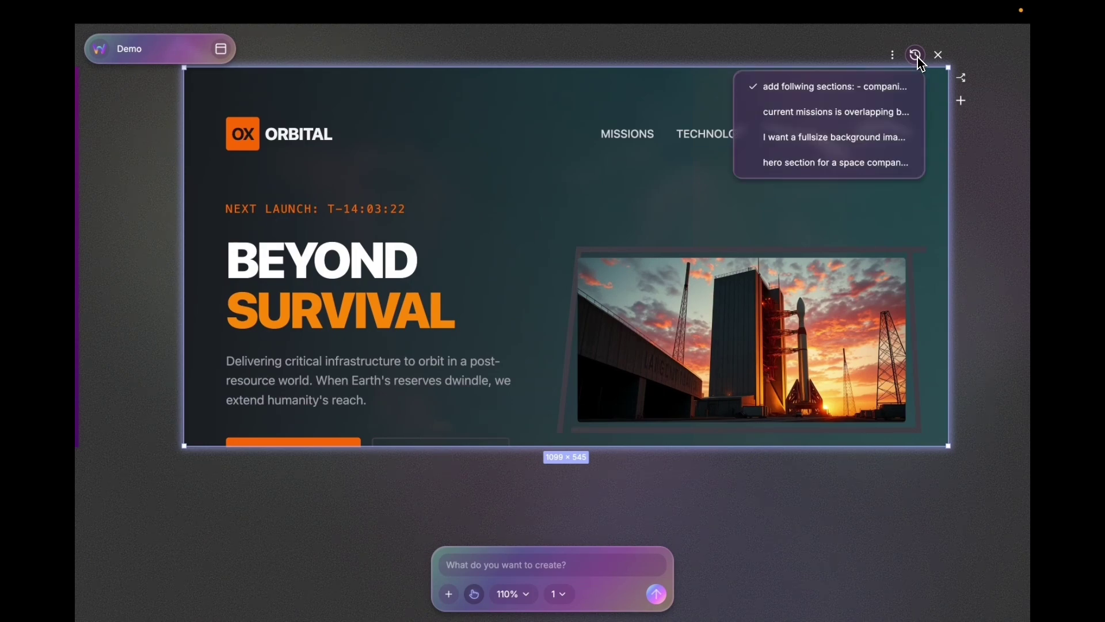
click(853, 114)
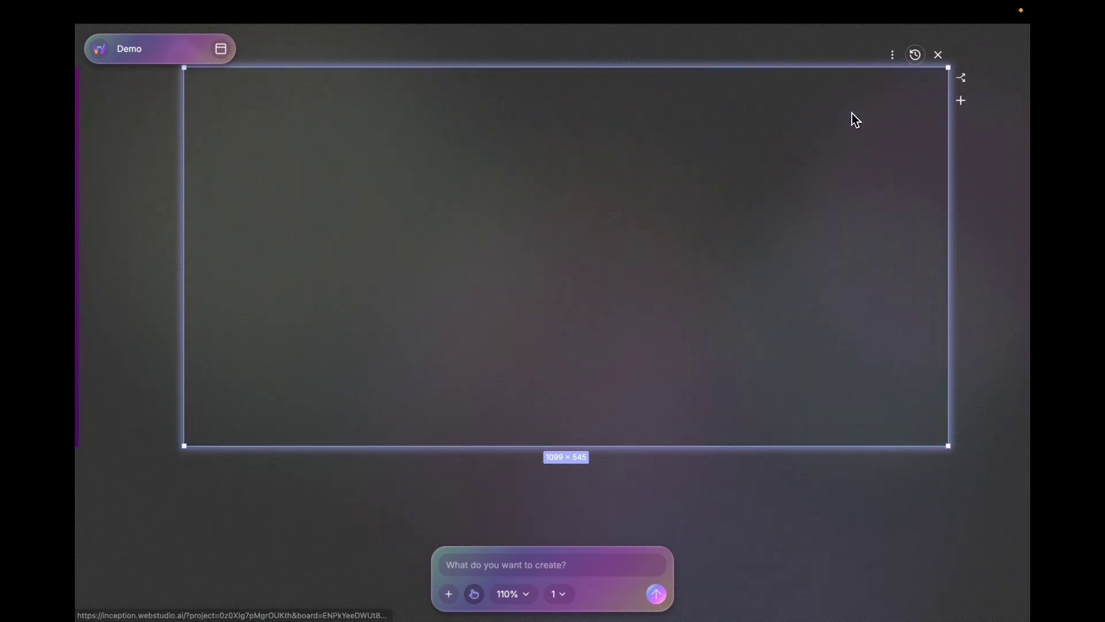
scroll(764, 239, down, 8)
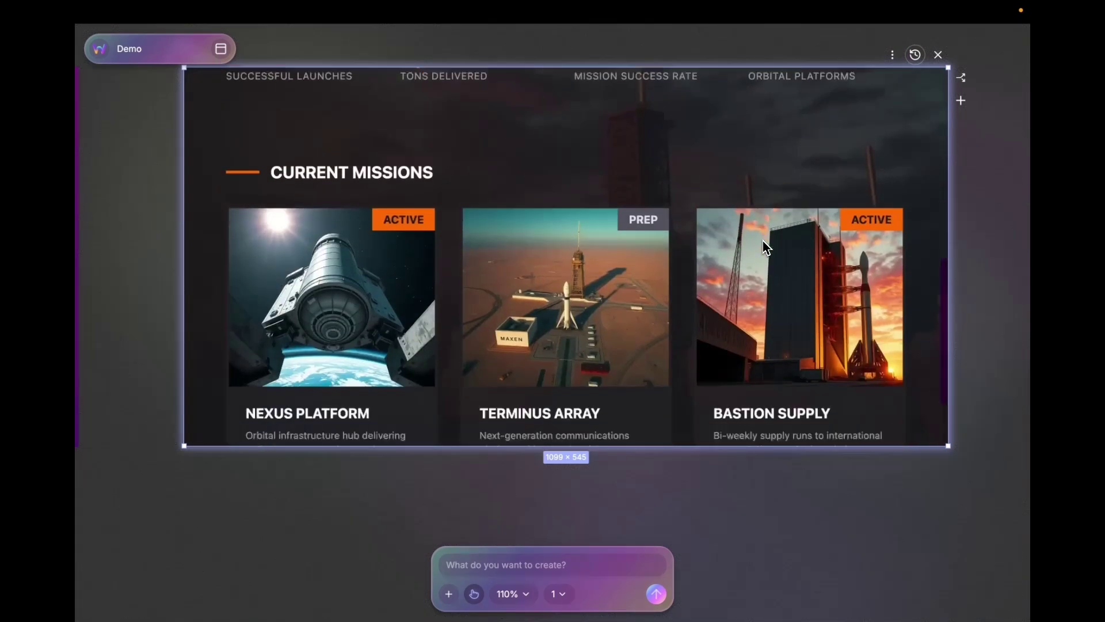
scroll(762, 241, up, 7)
Try the original space-company hero version, then settle on another saved version with the sky hero
click(916, 58)
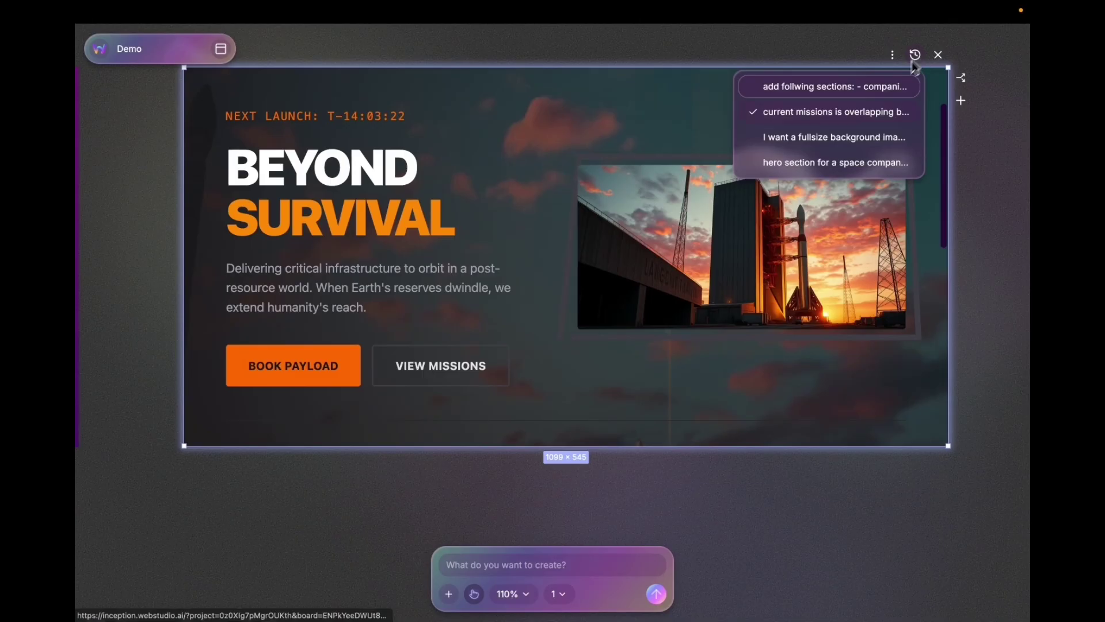
click(837, 143)
click(915, 54)
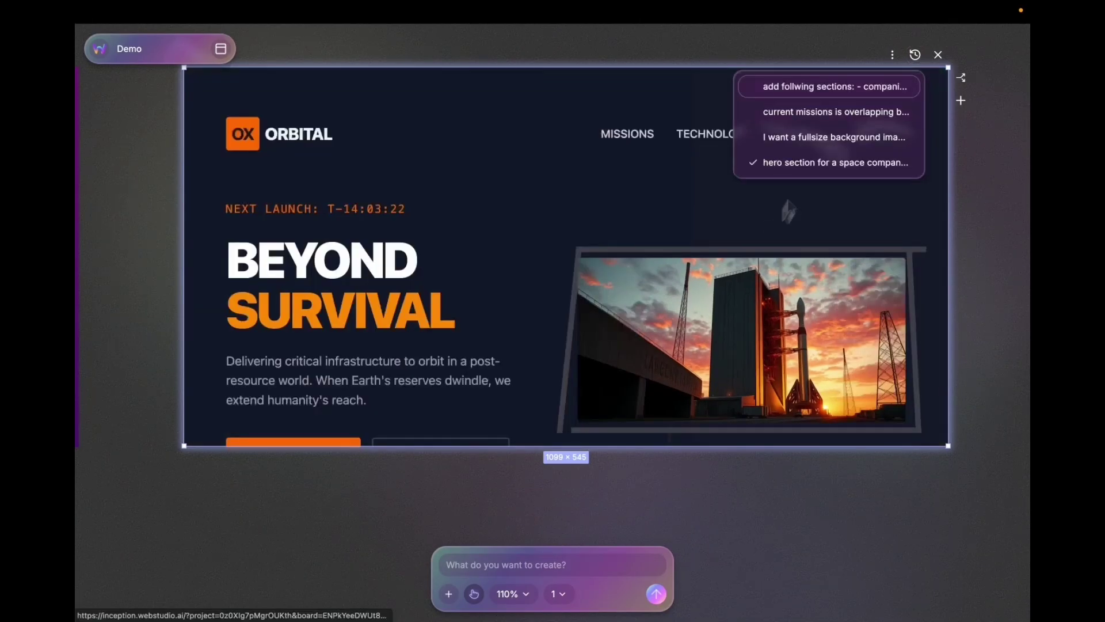
click(854, 91)
scroll(637, 250, down, 8)
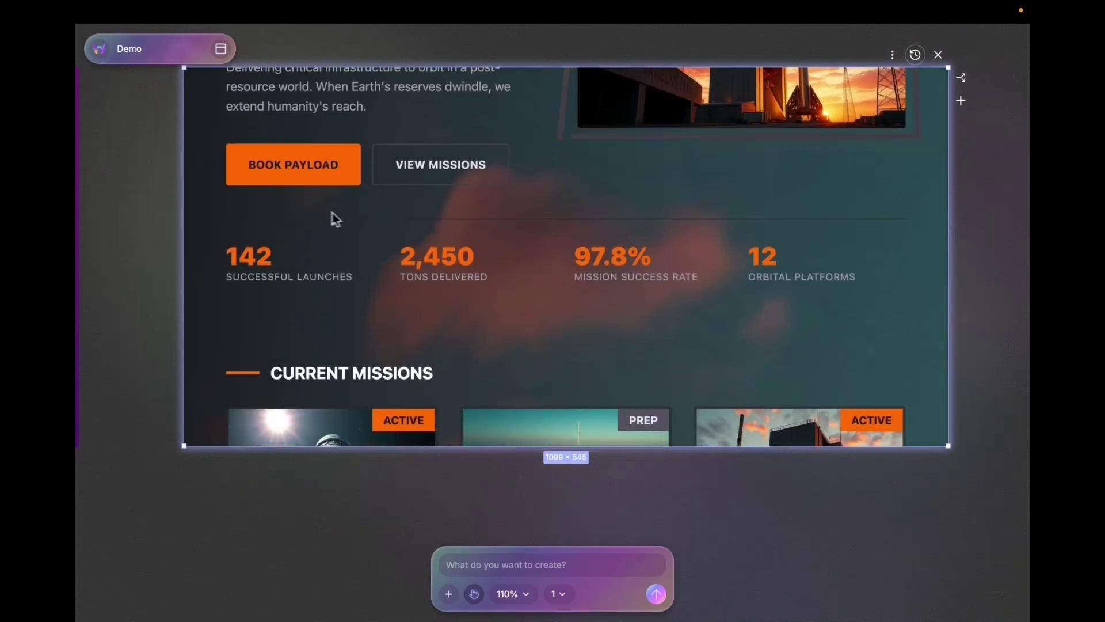
scroll(326, 218, down, 5)
scroll(370, 248, up, 10)
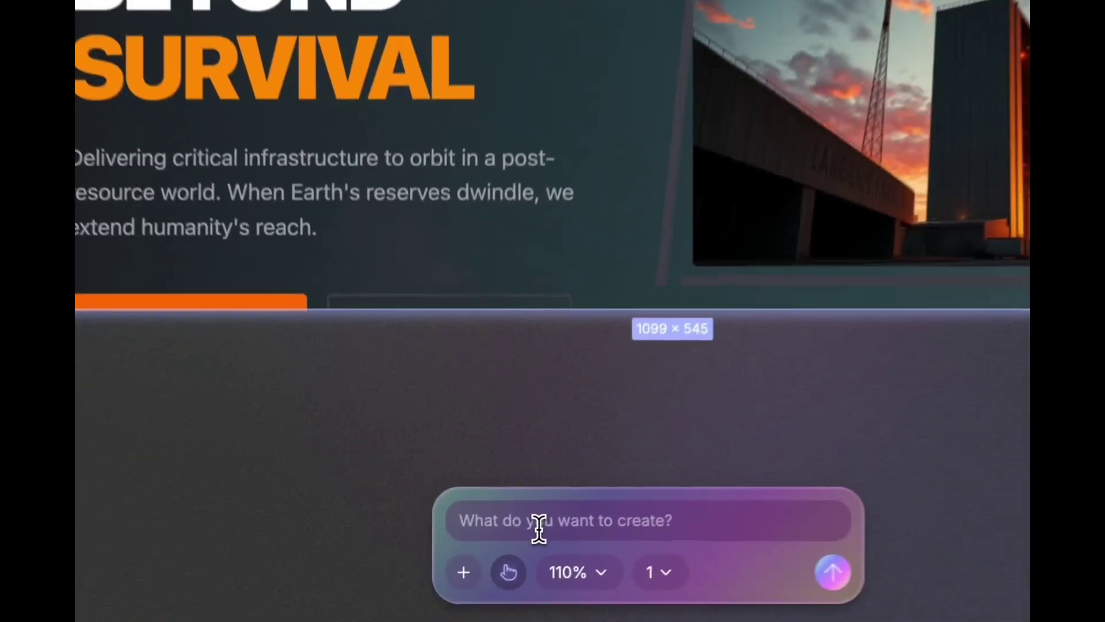
Request a nice sky and rocket-launch background for the hero section and review the result
click(493, 569)
text(change the background of the hero section to)
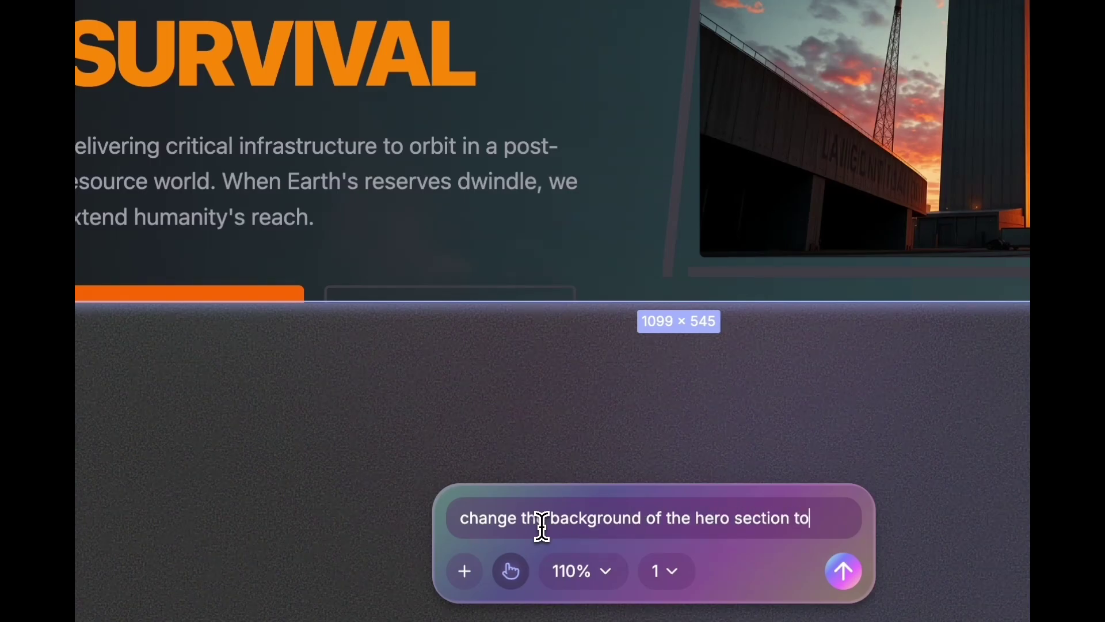
text( have a)
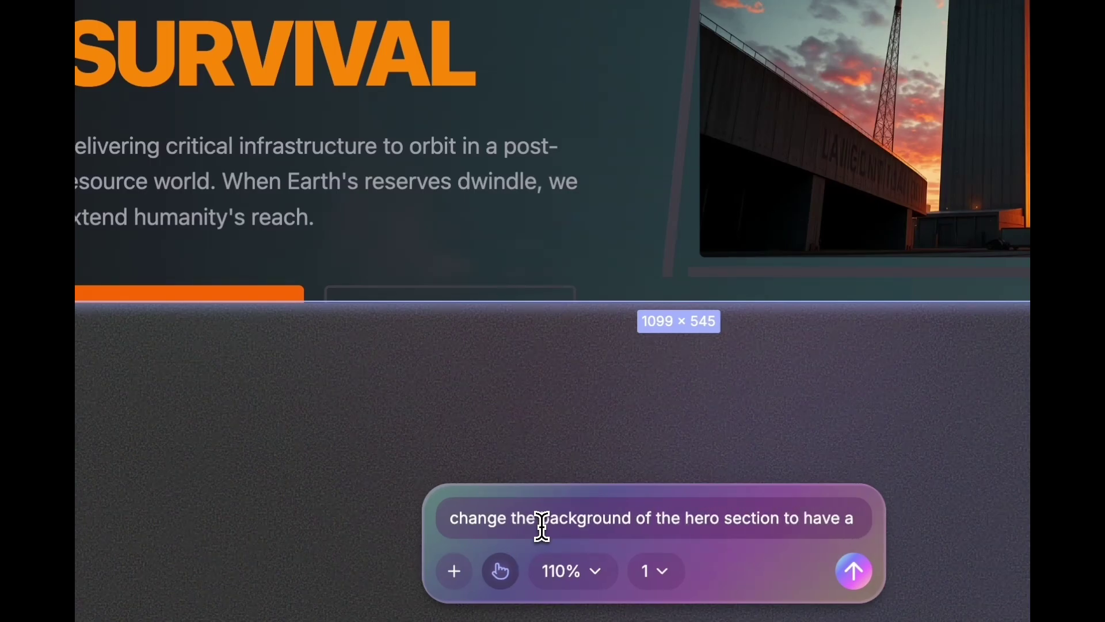
text( nice sky and a rocket )
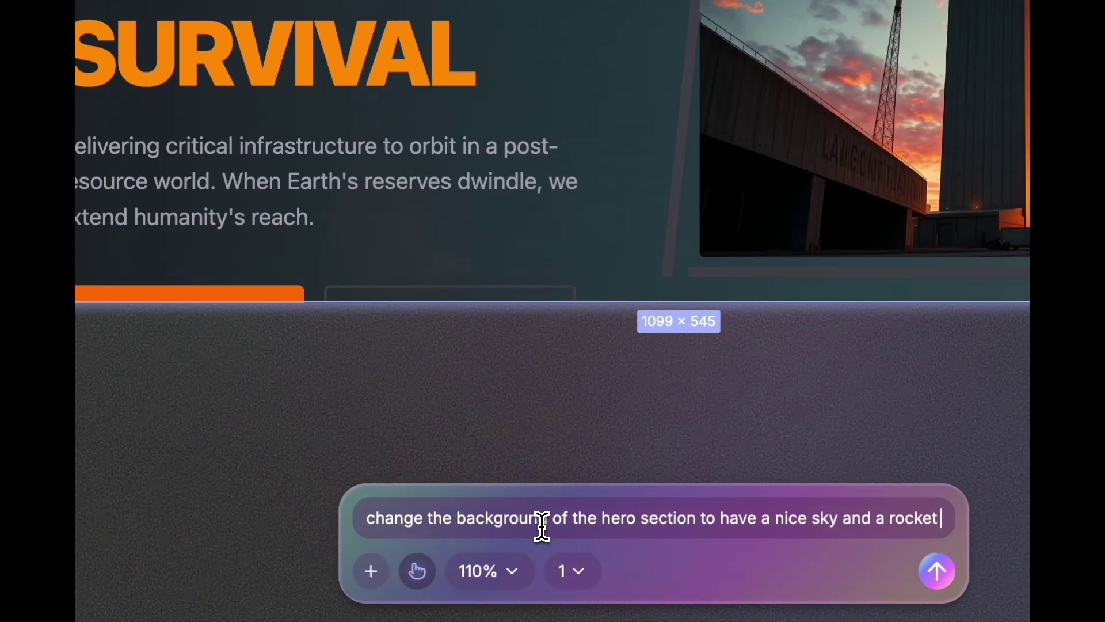
text(launchi)
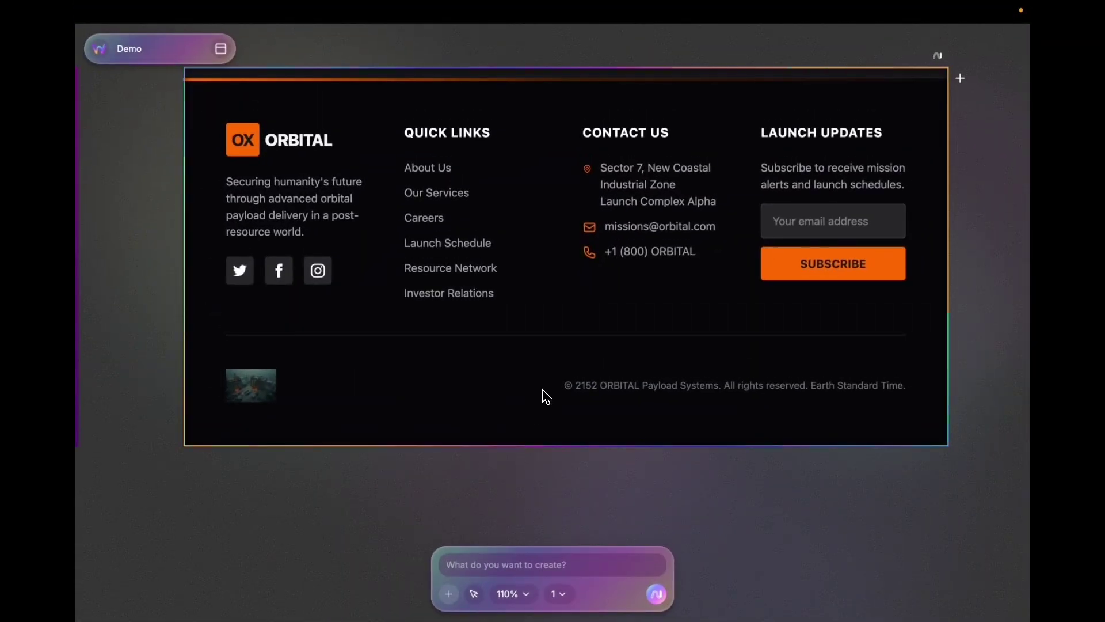
scroll(546, 397, down, 15)
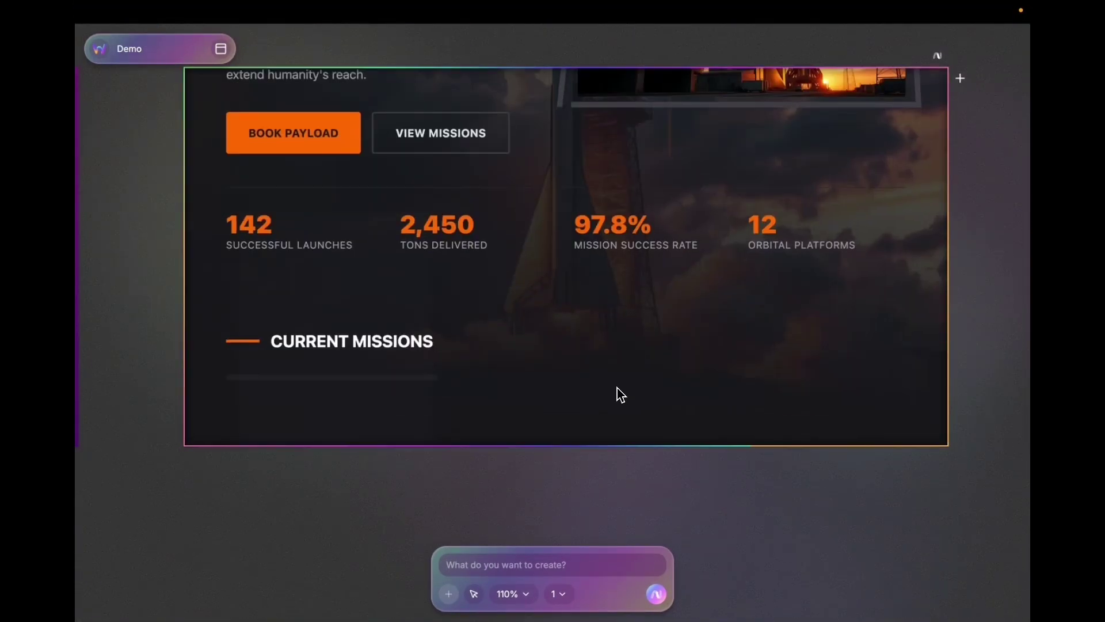
scroll(622, 394, down, 15)
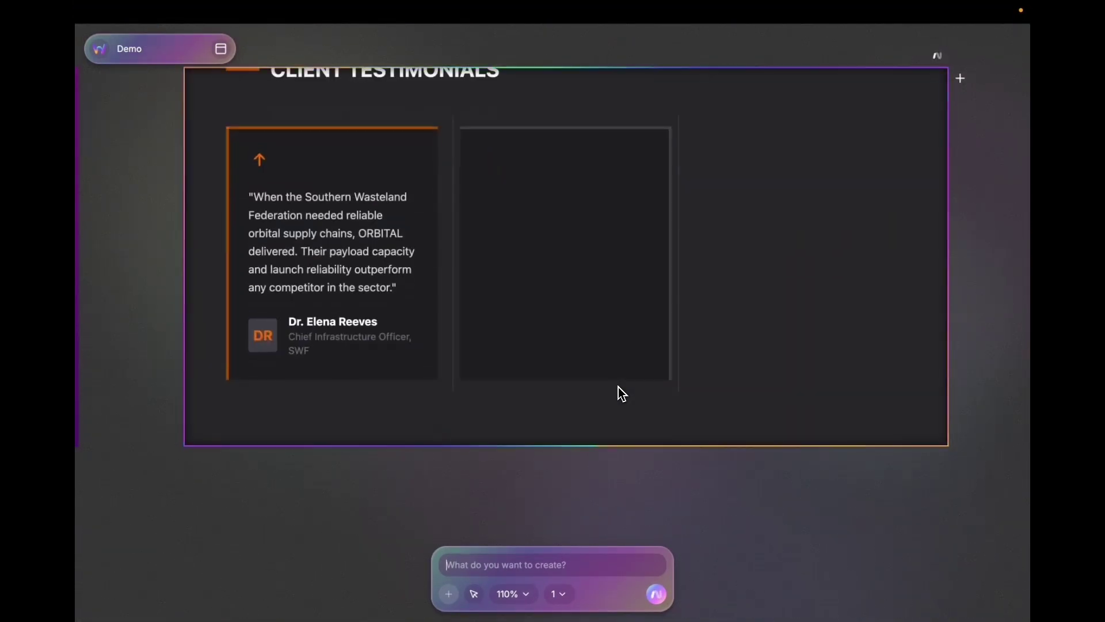
scroll(770, 296, down, 12)
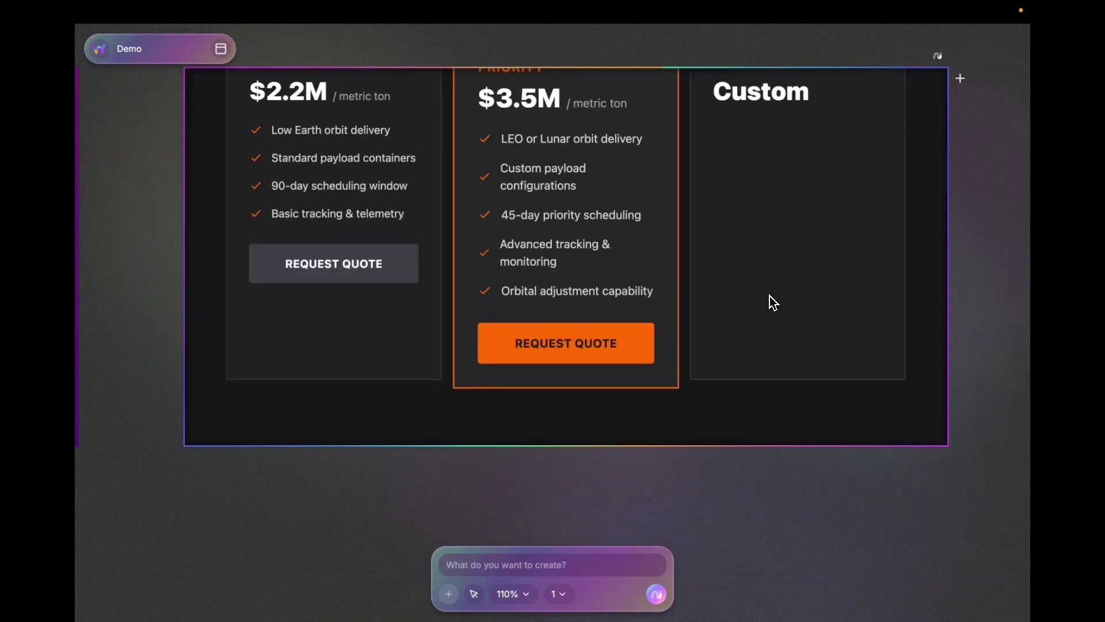
scroll(770, 296, down, 10)
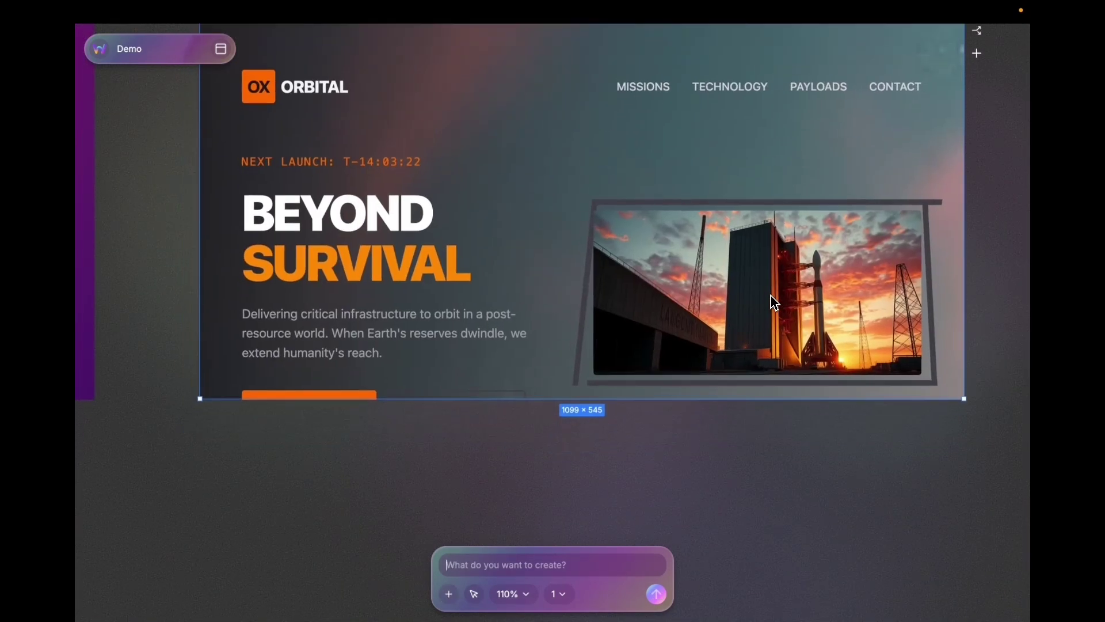
Check the new sunset-sky hero, then share the page as a full-page view
scroll(756, 301, down, 10)
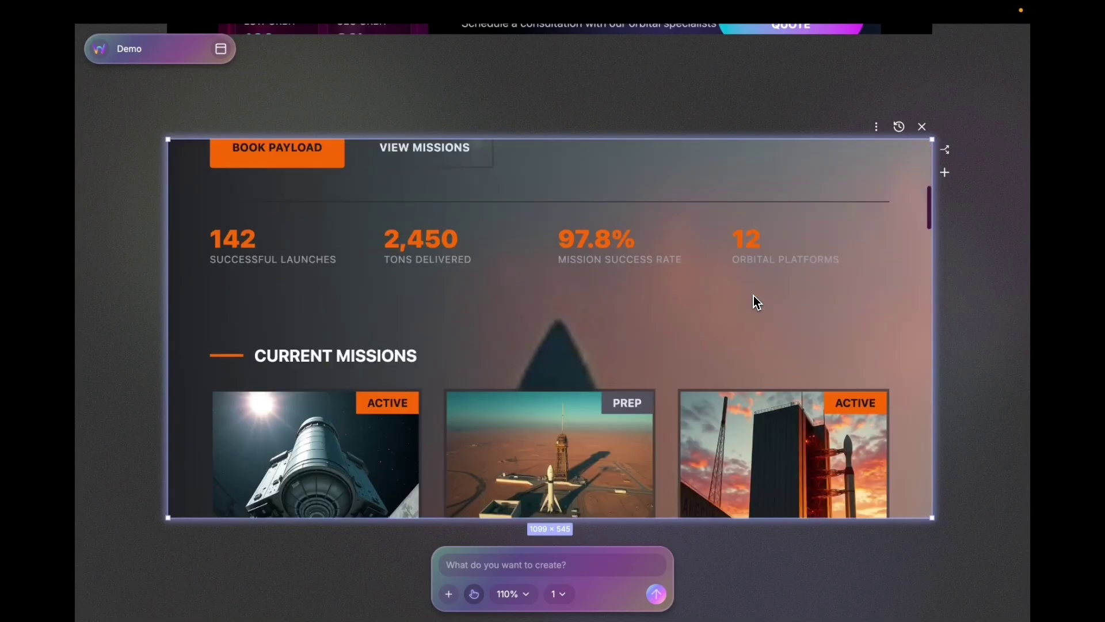
scroll(753, 296, down, 8)
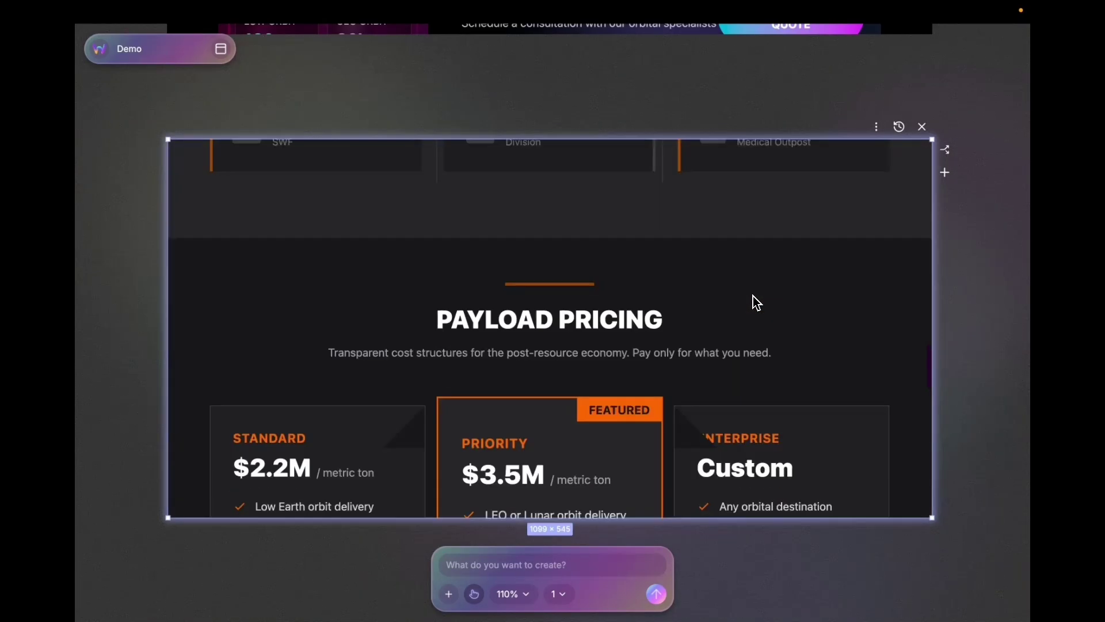
scroll(753, 296, up, 6)
scroll(755, 299, up, 2)
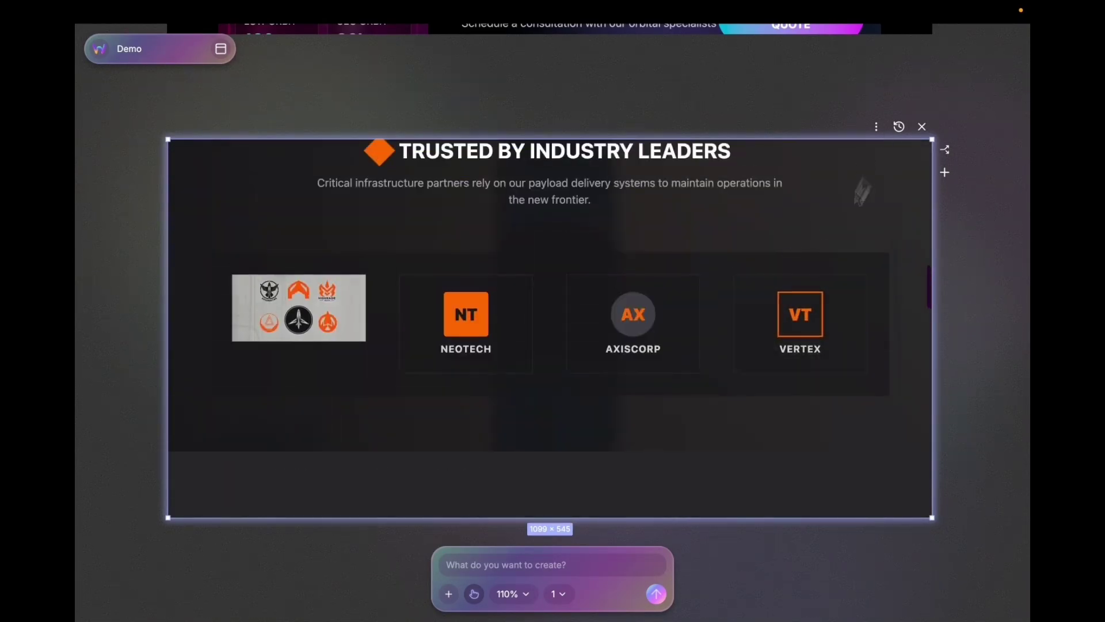
scroll(753, 345, down, 10)
scroll(752, 362, up, 4)
scroll(753, 361, up, 6)
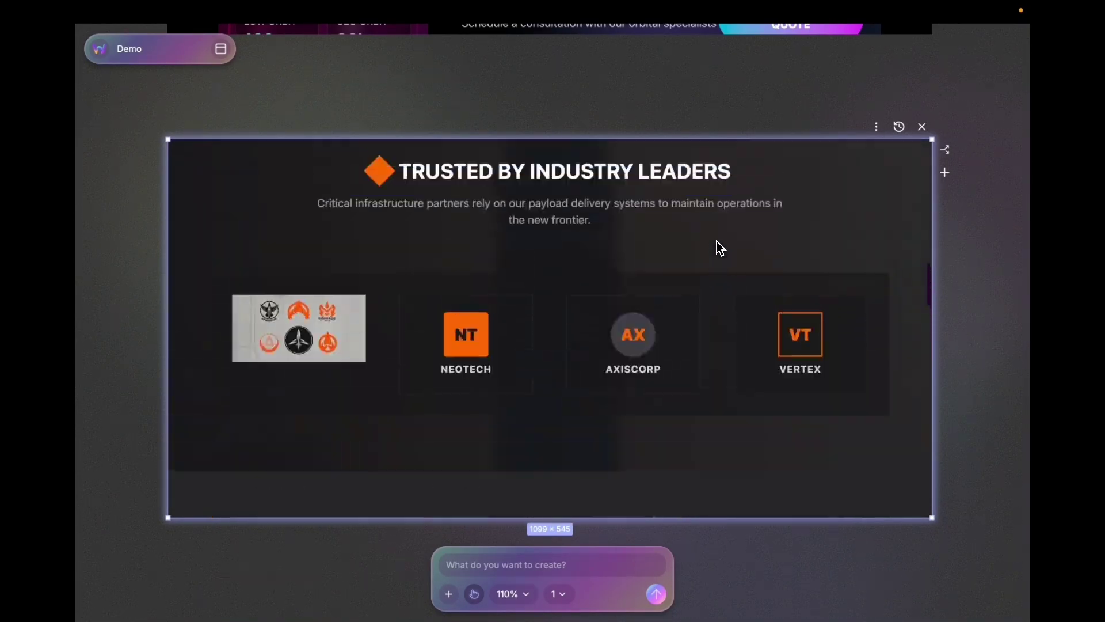
scroll(720, 287, up, 5)
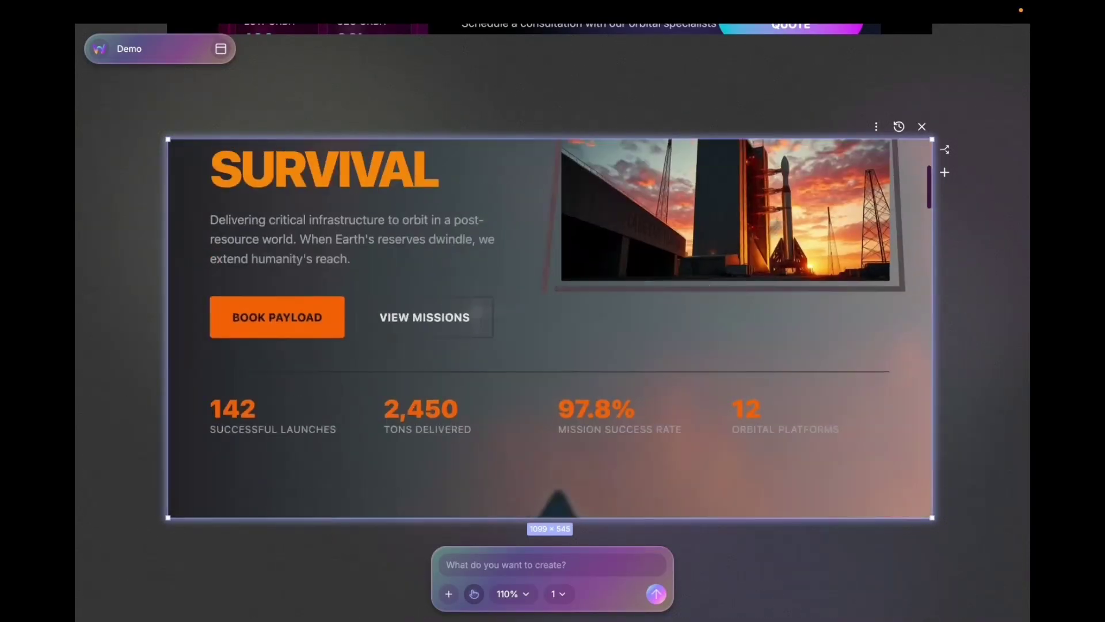
click(876, 127)
click(801, 203)
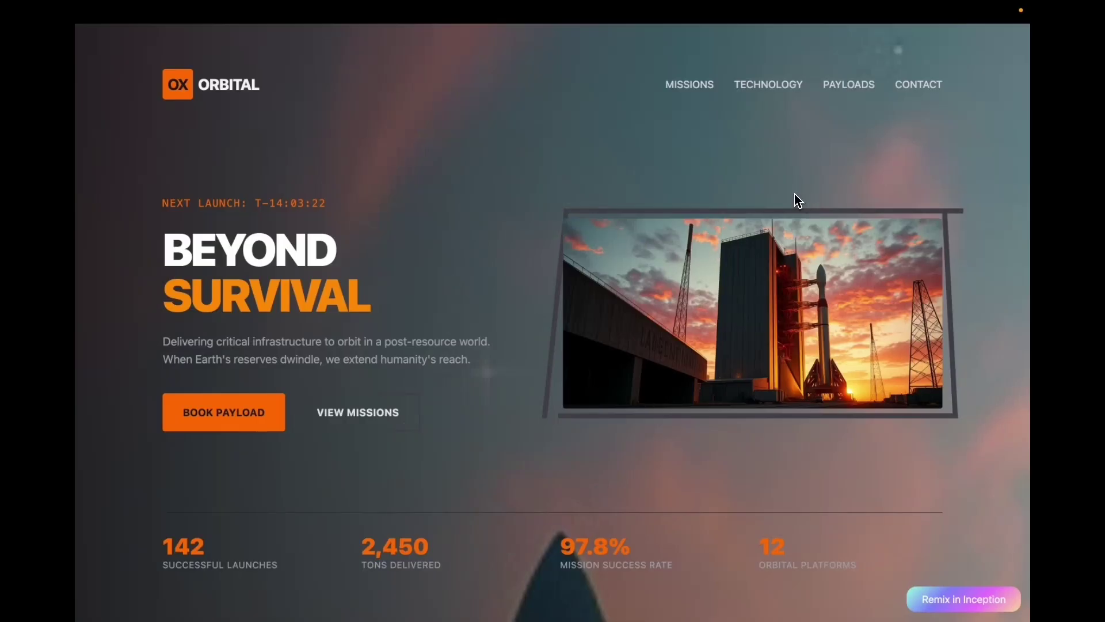
Browse the shared full page and select the CURRENT MISSIONS heading text
scroll(797, 202, down, 10)
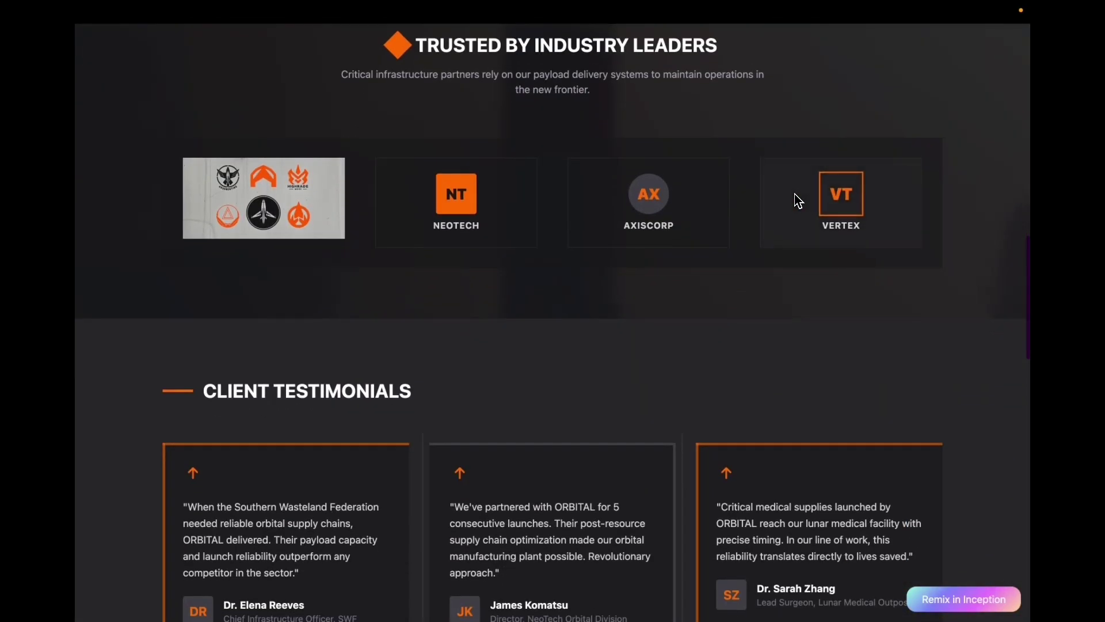
scroll(798, 201, up, 7)
scroll(798, 201, down, 15)
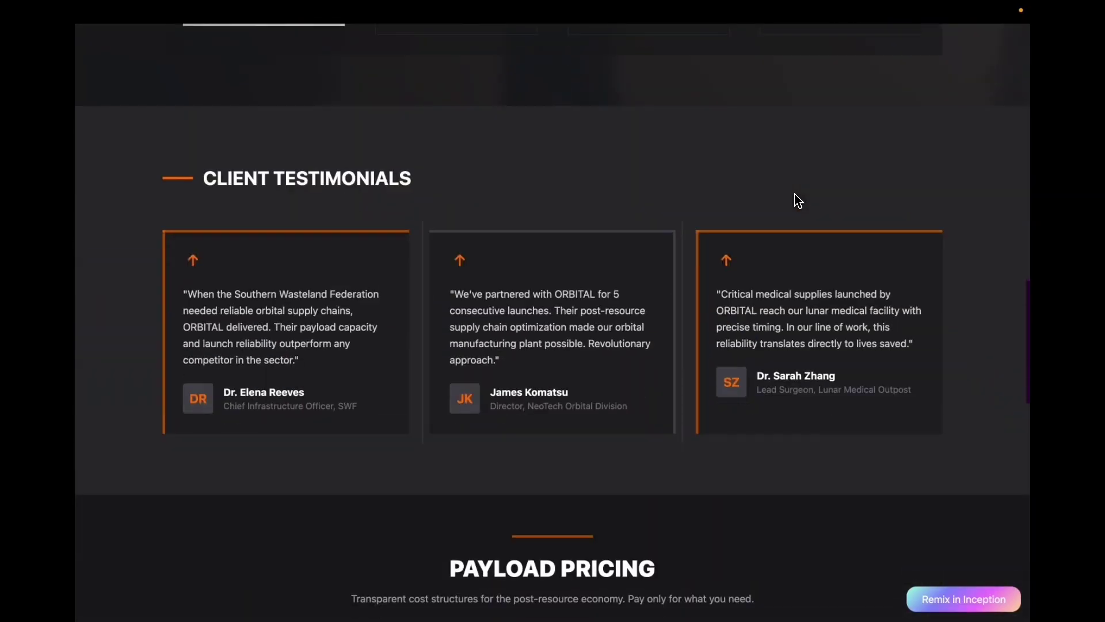
scroll(799, 191, up, 15)
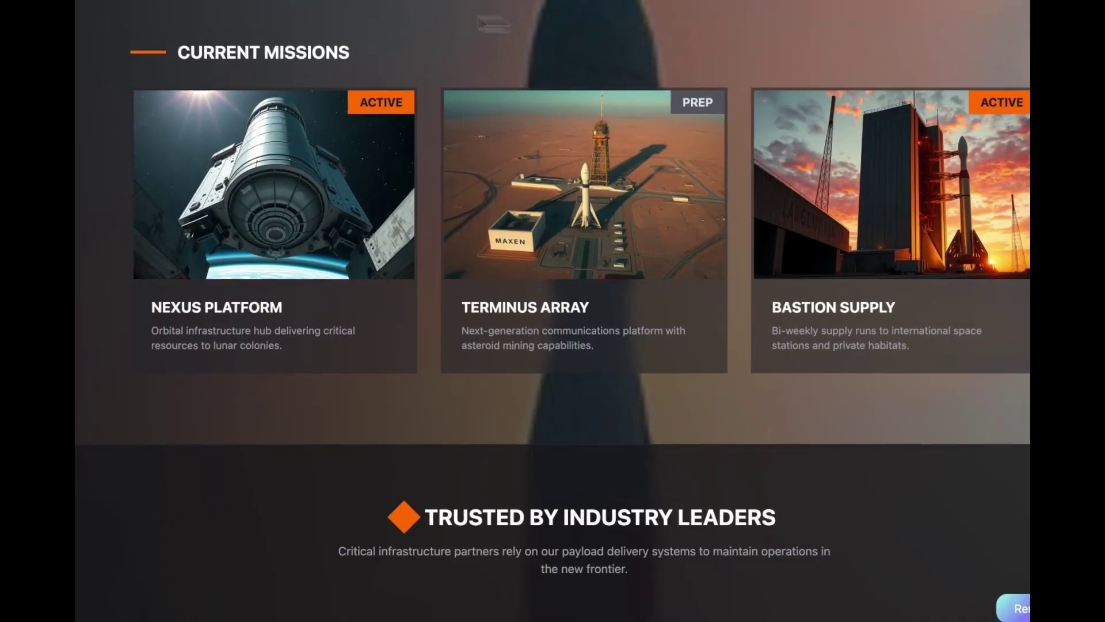
triple_click(299, 50)
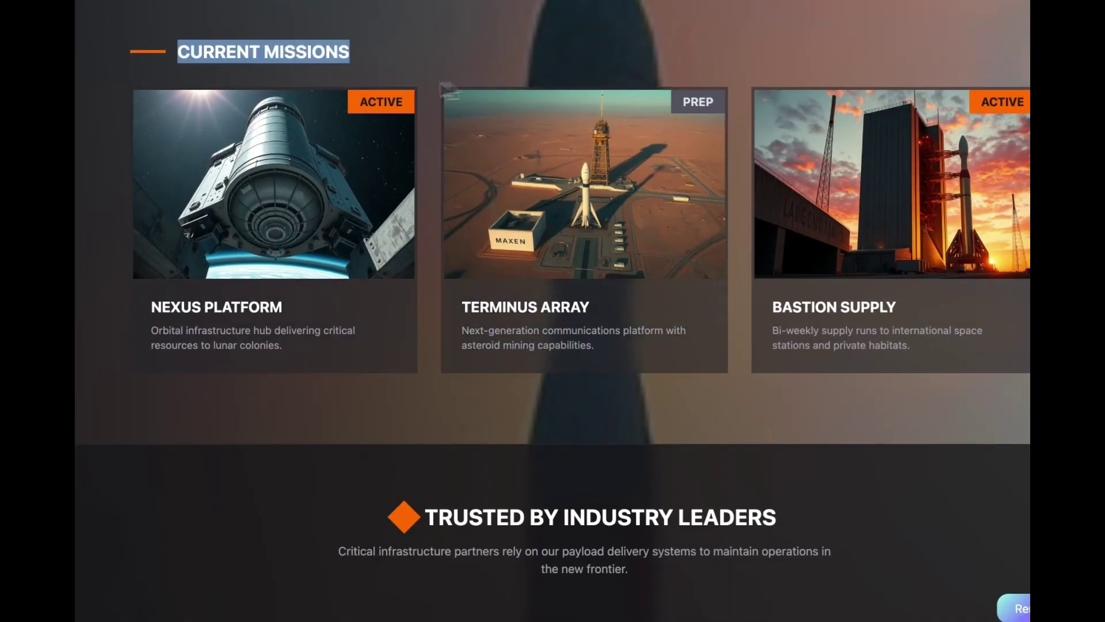
scroll(338, 84, up, 5)
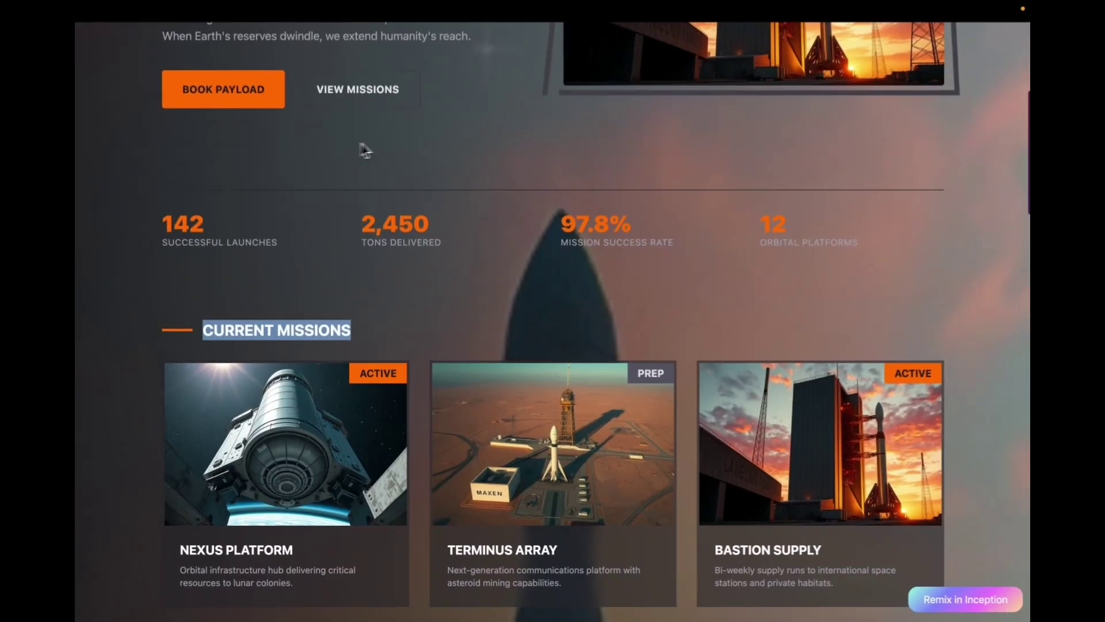
scroll(365, 151, up, 6)
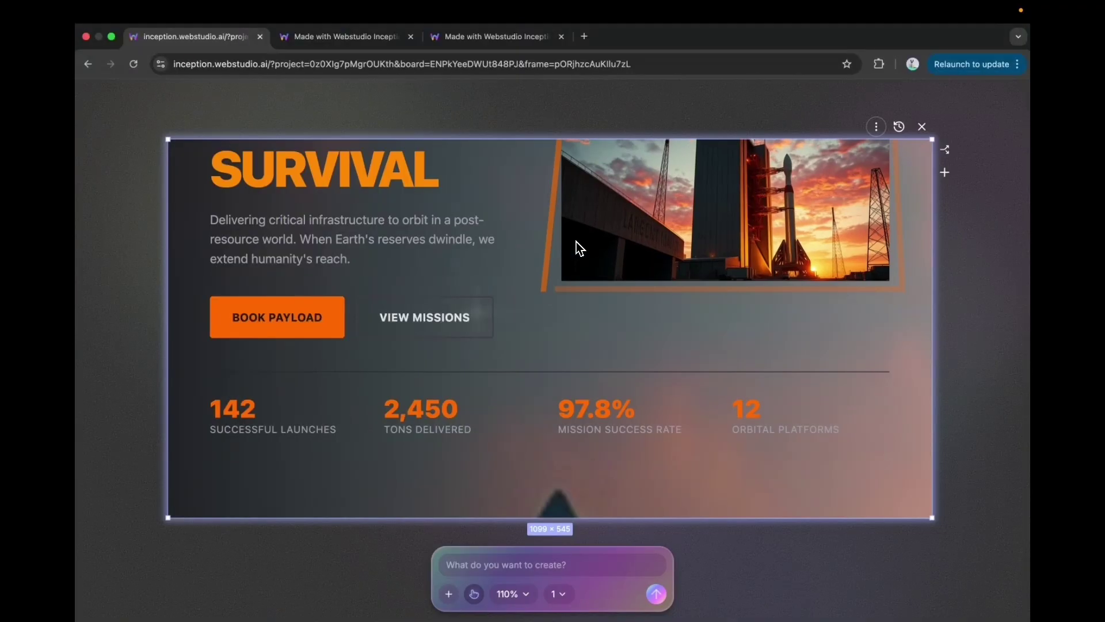
Request Current Missions as a separate section after the hero, with the background only behind the hero
scroll(653, 283, up, 4)
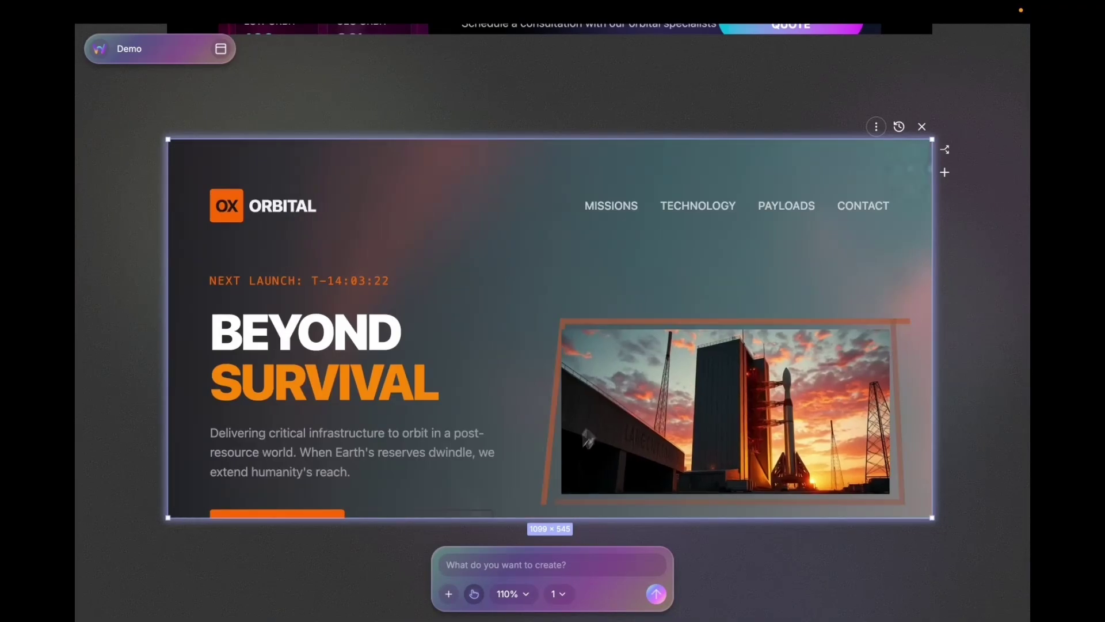
click(508, 559)
scroll(523, 403, down, 6)
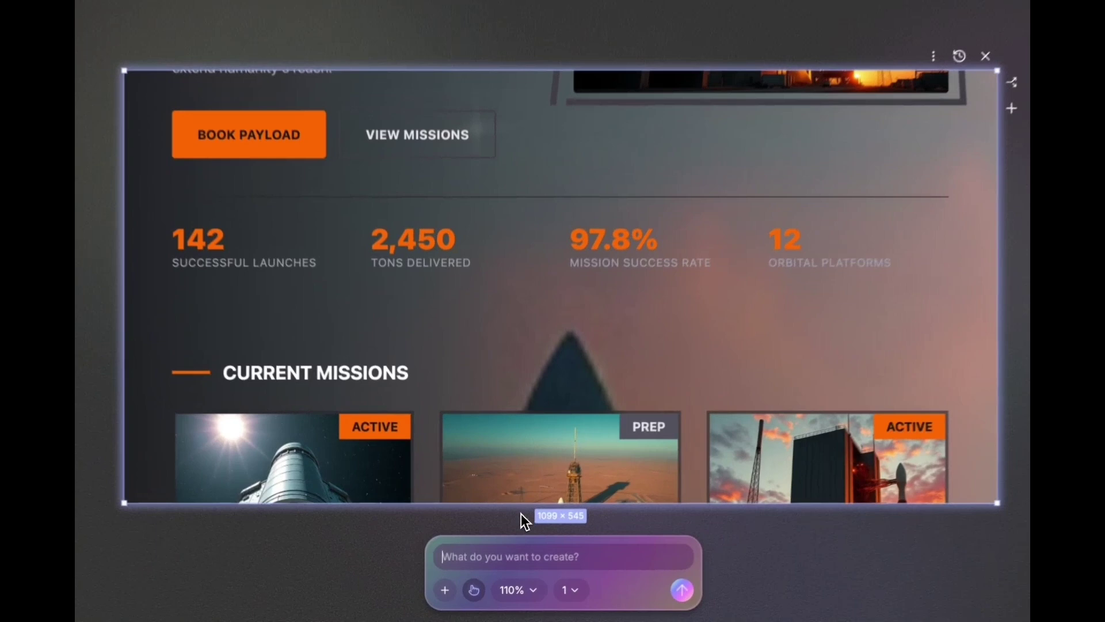
text(current missions is right now part of the hero,)
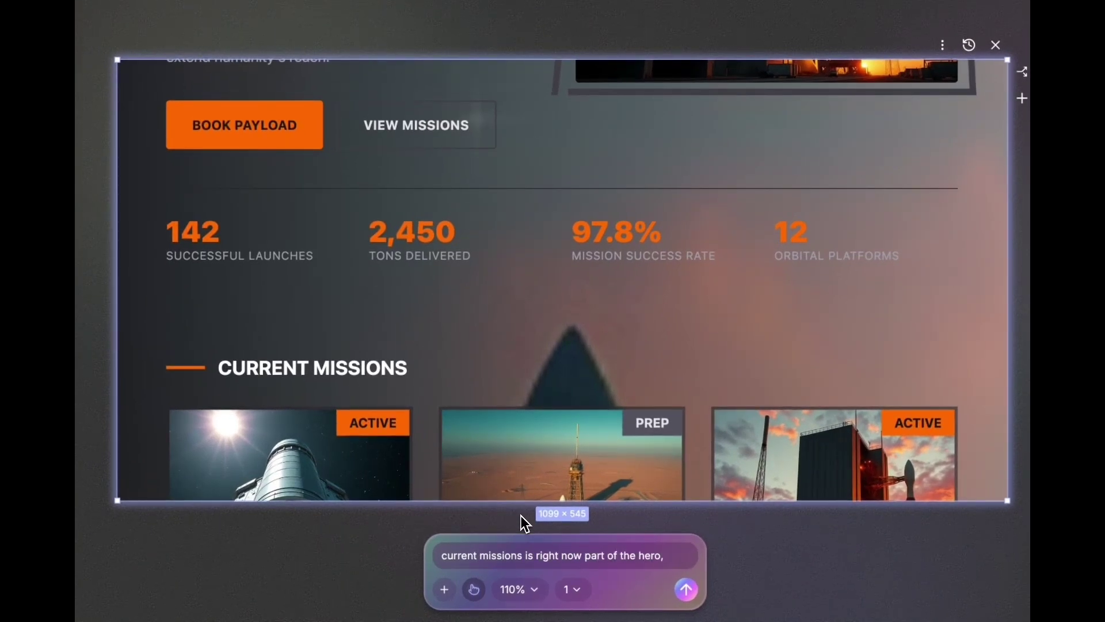
text( make it a separate section right after hero, make the background image only be used behind. hero)
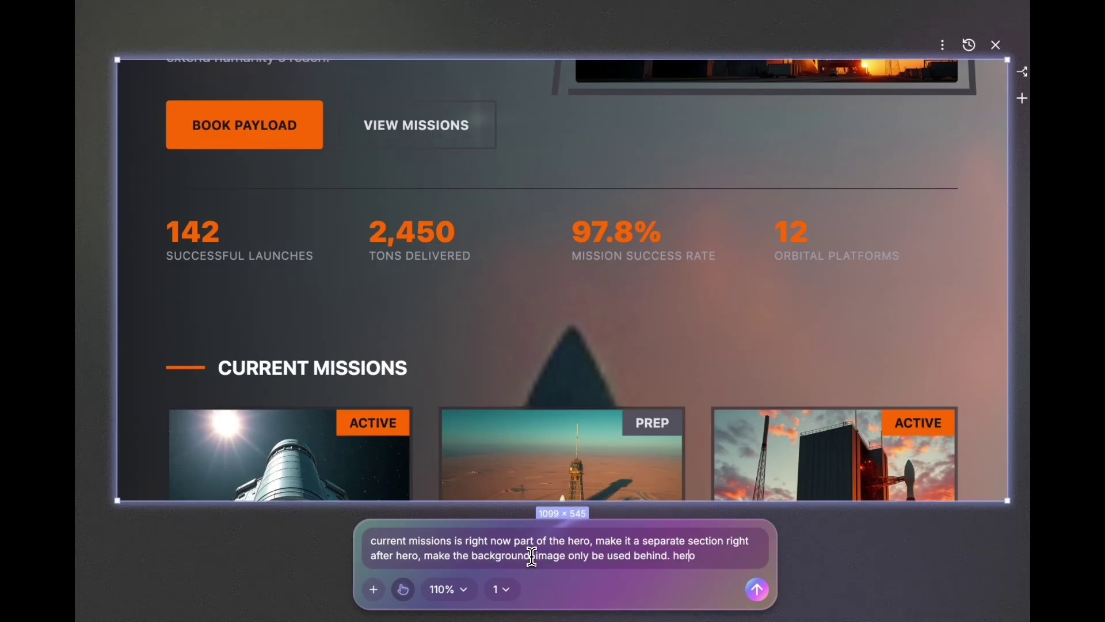
text(rstretching it)
key(Return)
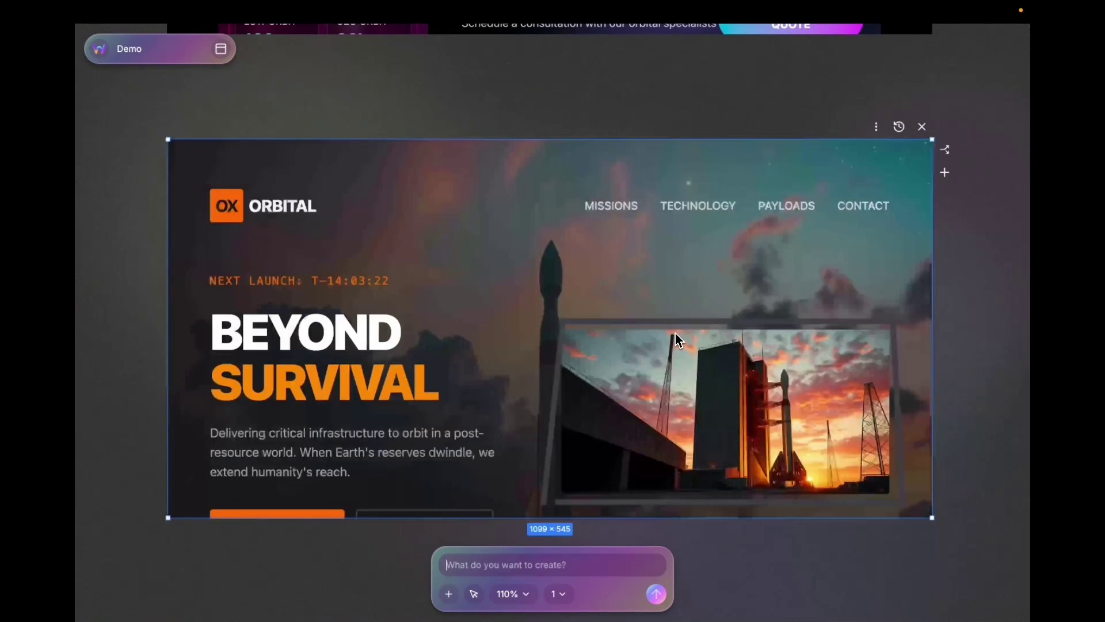
Share the updated page in a new tab and review the separate Current Missions section
scroll(677, 338, down, 3)
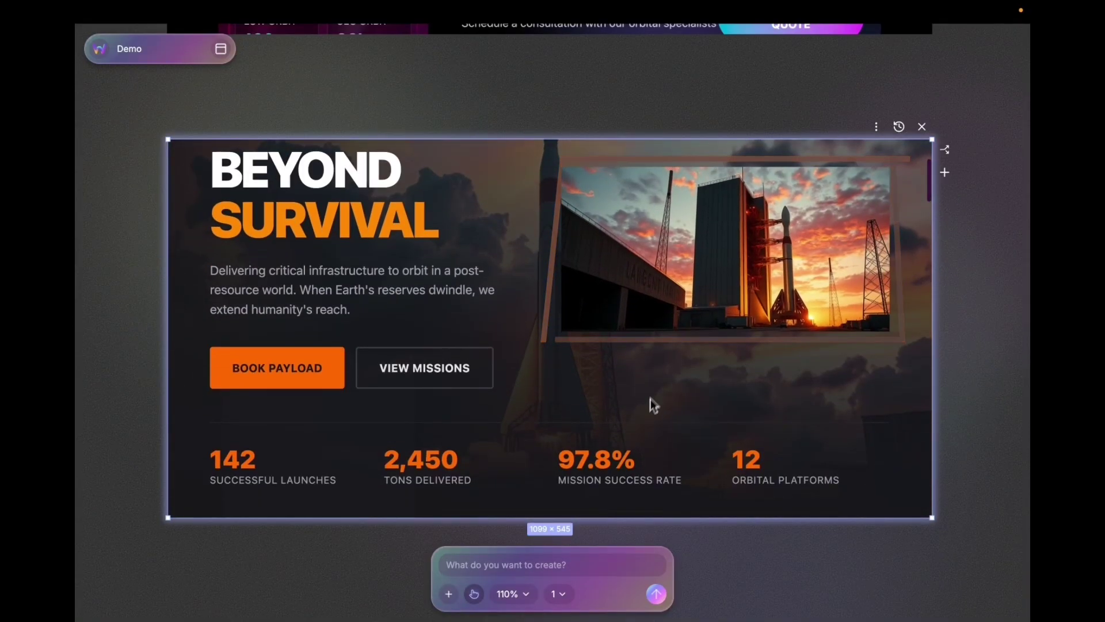
scroll(651, 410, down, 1)
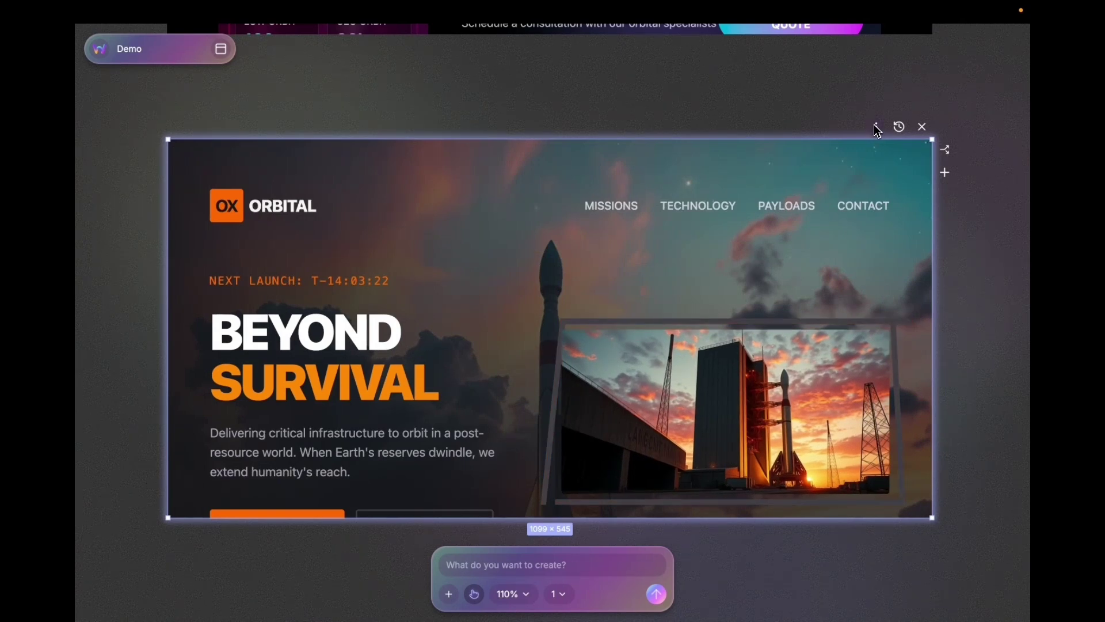
click(877, 129)
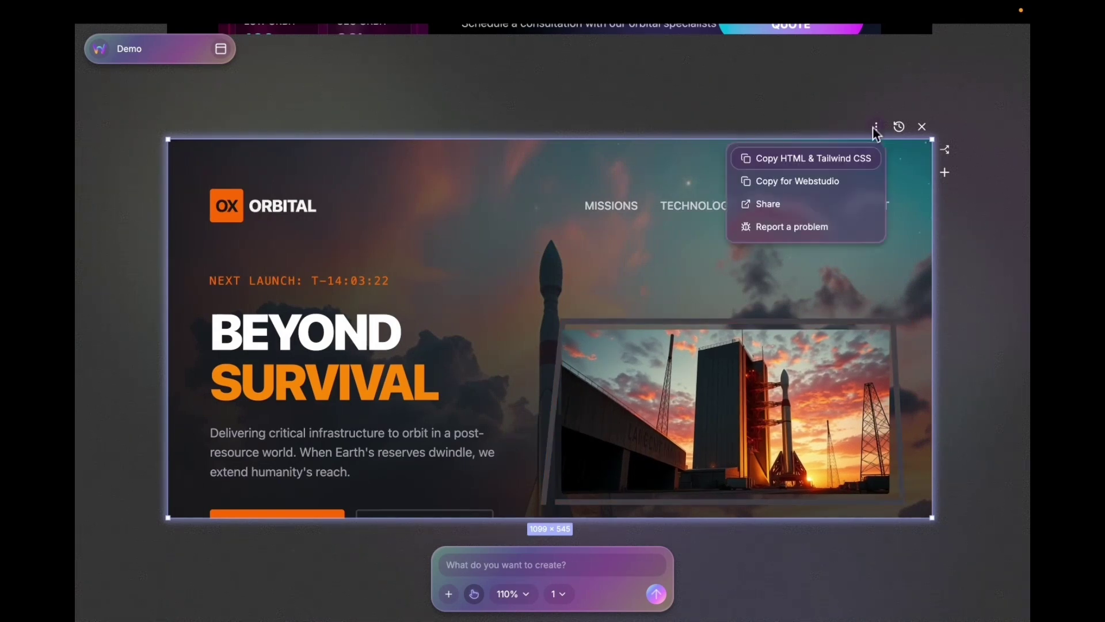
click(824, 213)
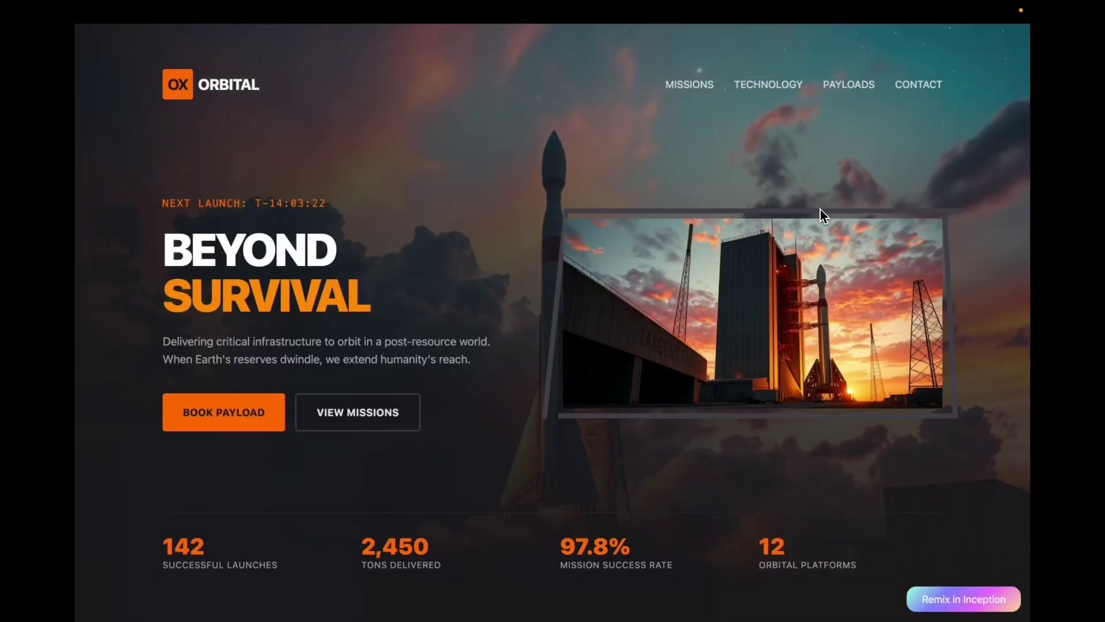
scroll(825, 216, down, 20)
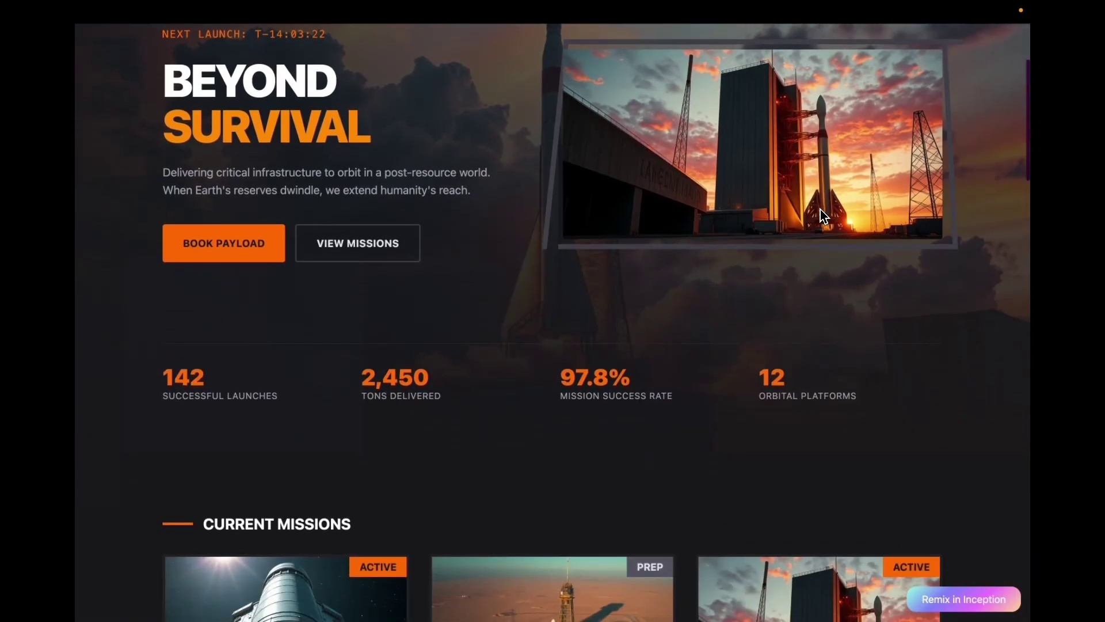
scroll(825, 216, down, 8)
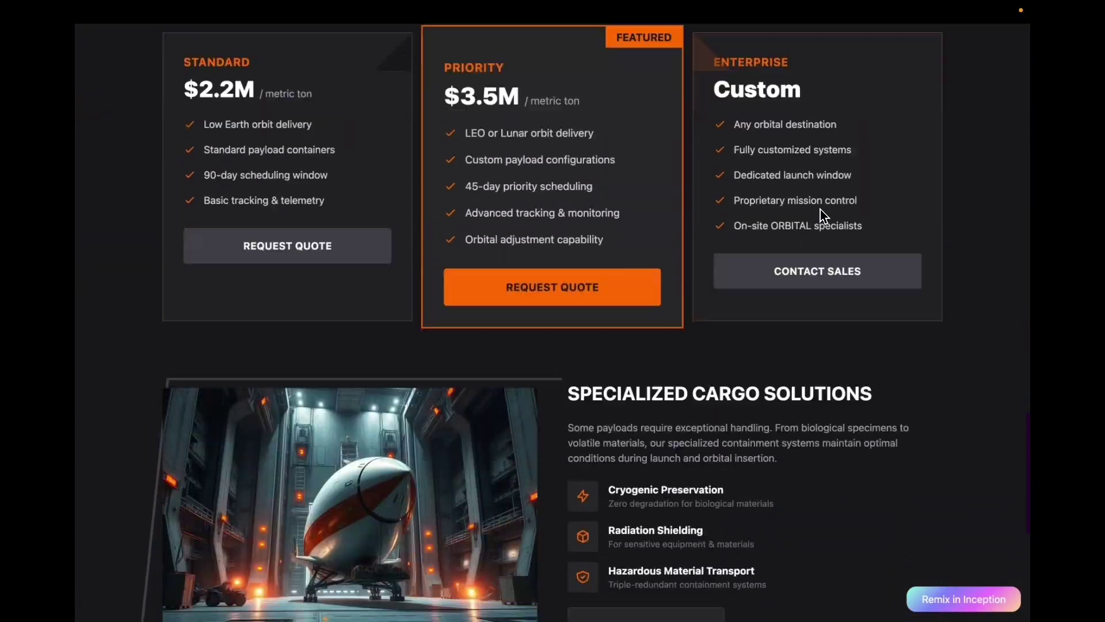
scroll(825, 216, up, 8)
scroll(824, 216, up, 20)
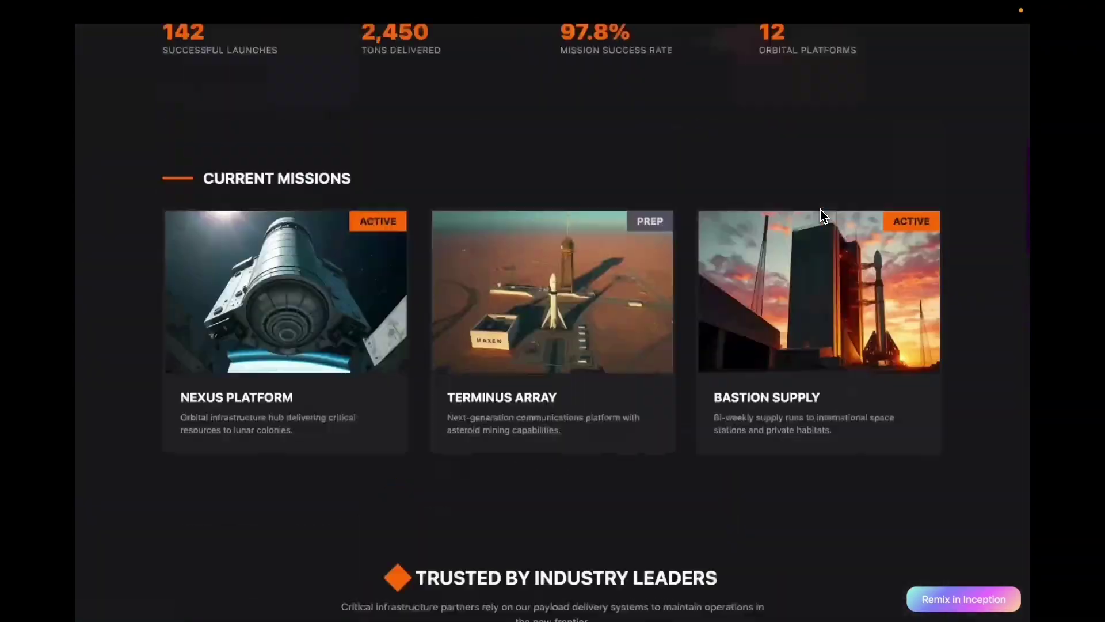